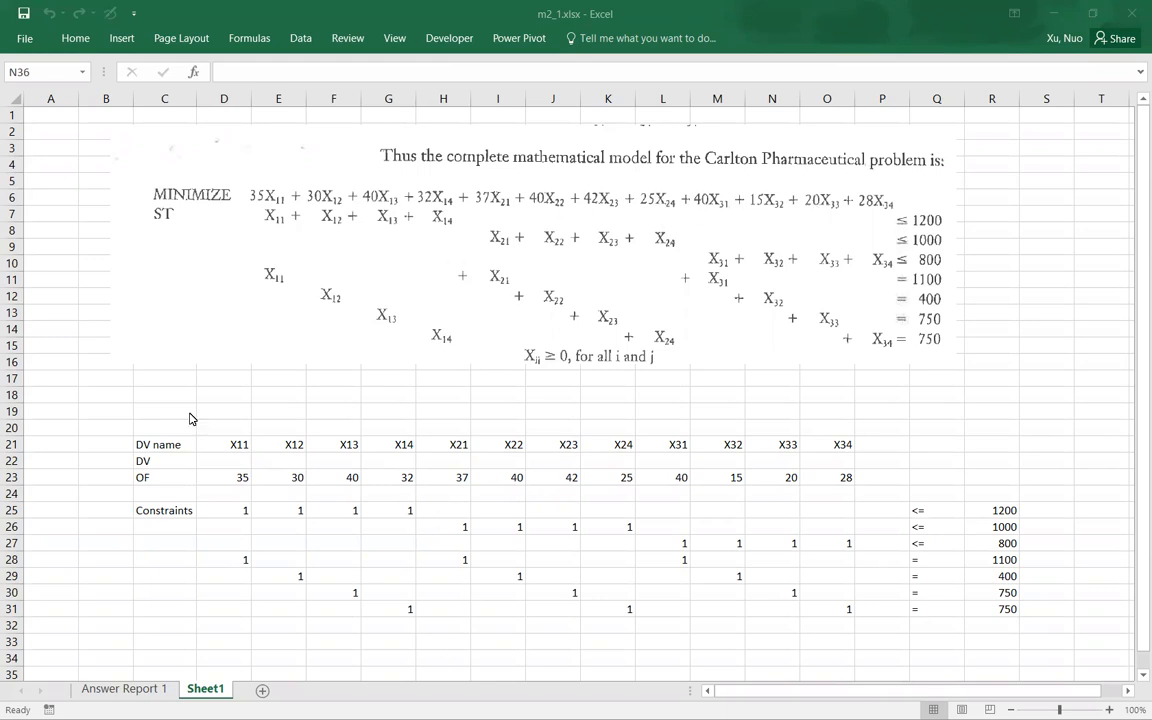
Step: Review the decision variable names in row 21, the empty decision cells D22:O22 and the objective coefficients D23:O23
drag(184, 452, 840, 435)
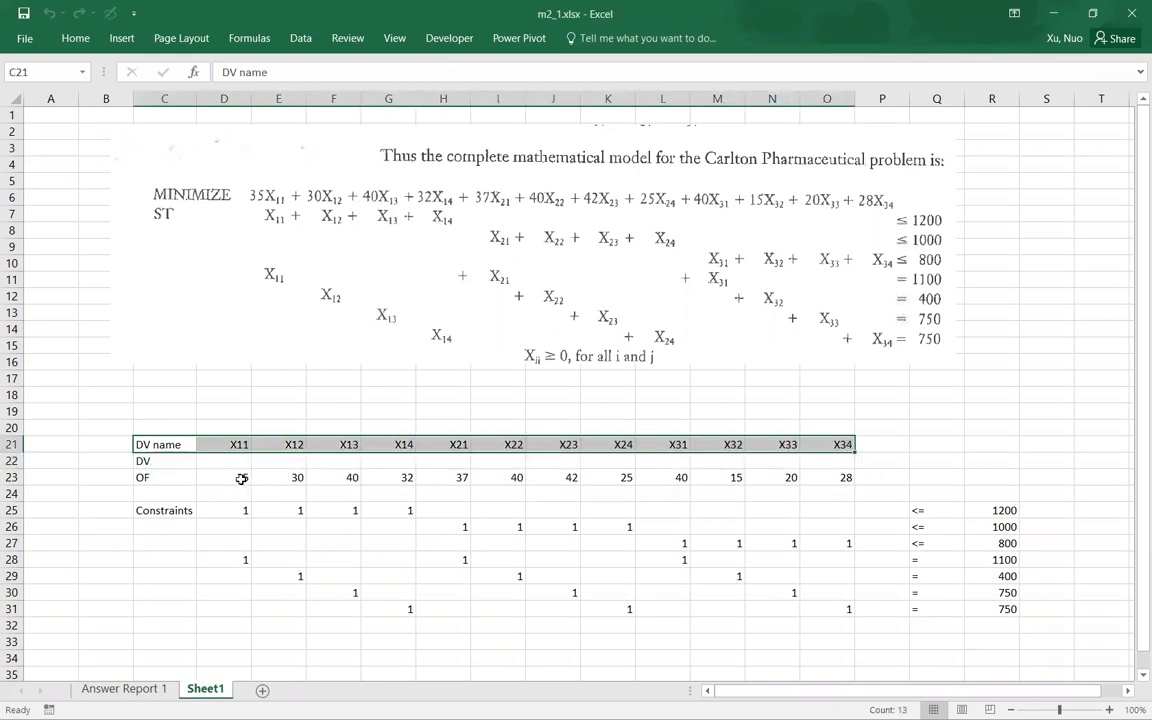
drag(222, 464, 824, 461)
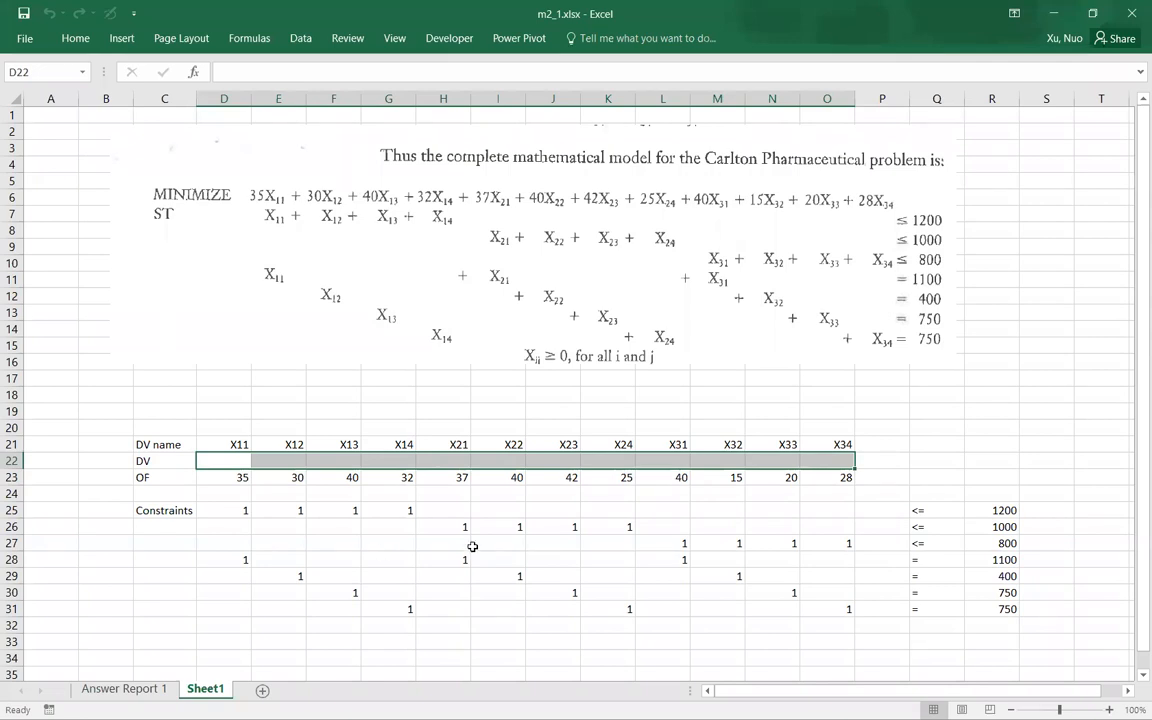
click(348, 508)
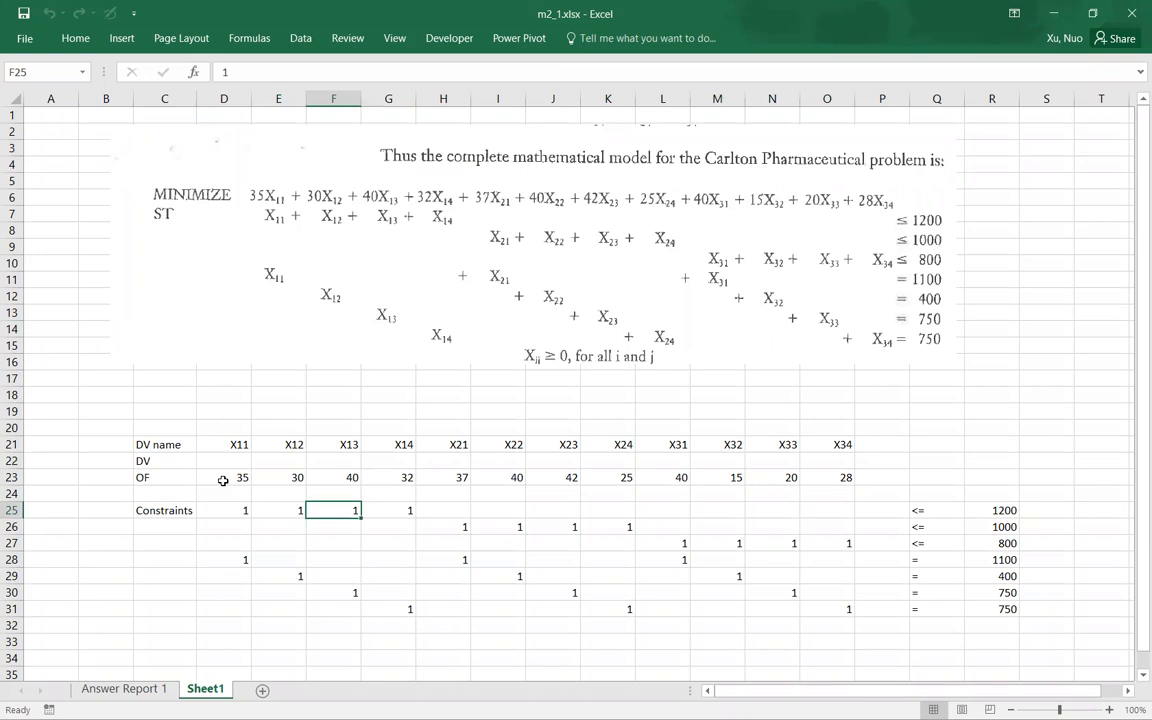
drag(223, 480, 820, 478)
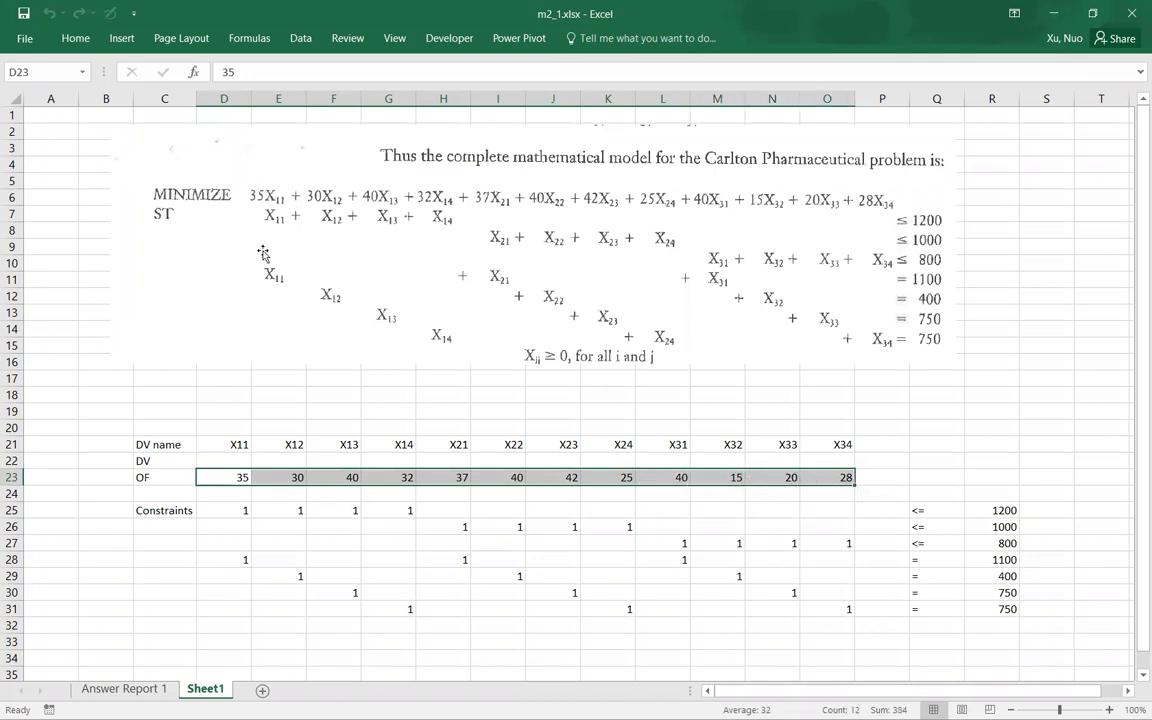
key(Right)
key(Right)
click(245, 478)
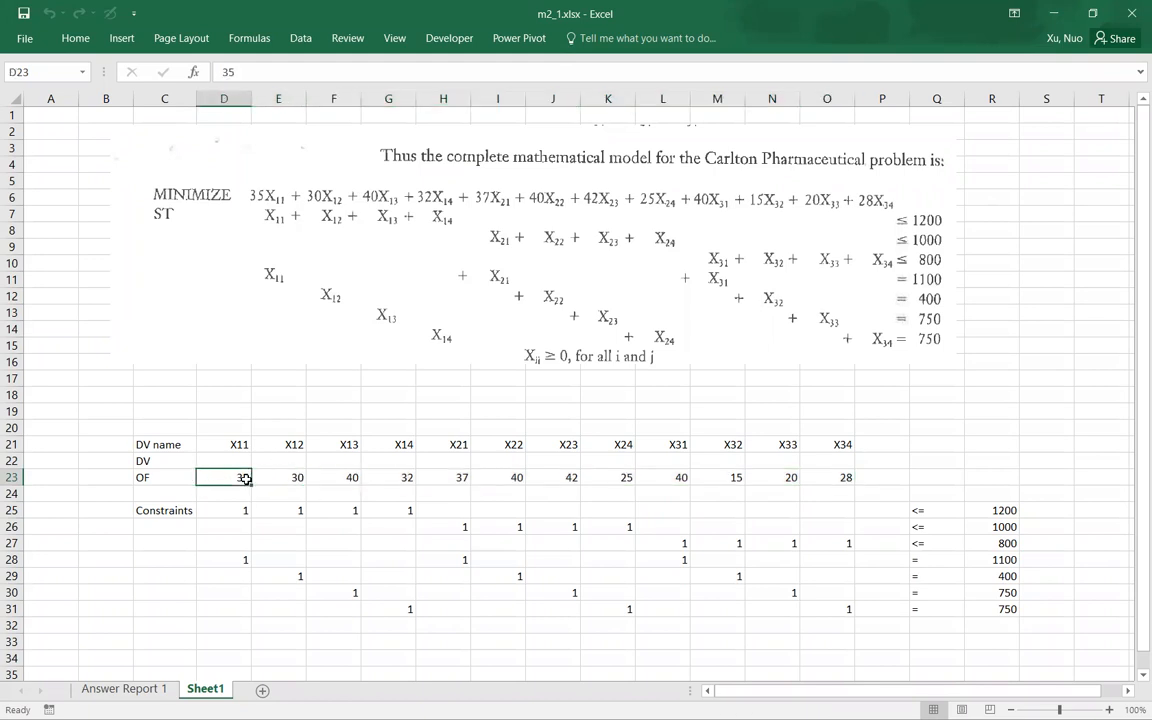
Step: Examine the constraint coefficients, relation signs and limits in rows 25 to 31 against the mathematical model
click(252, 543)
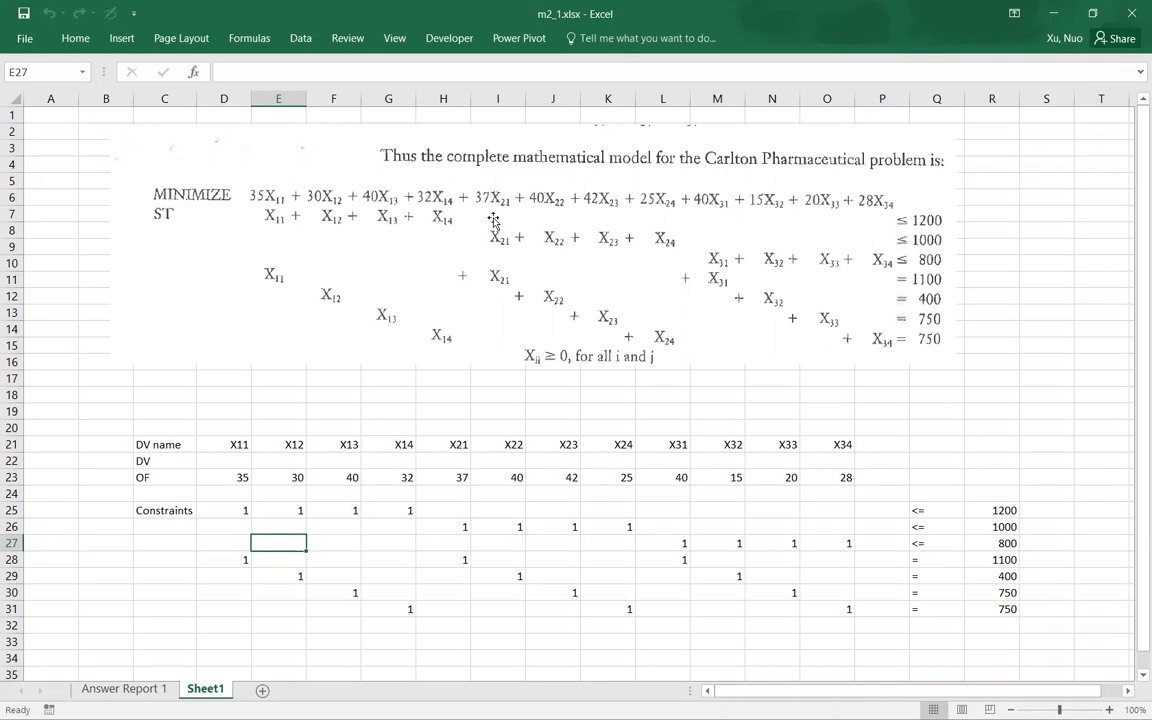
click(451, 510)
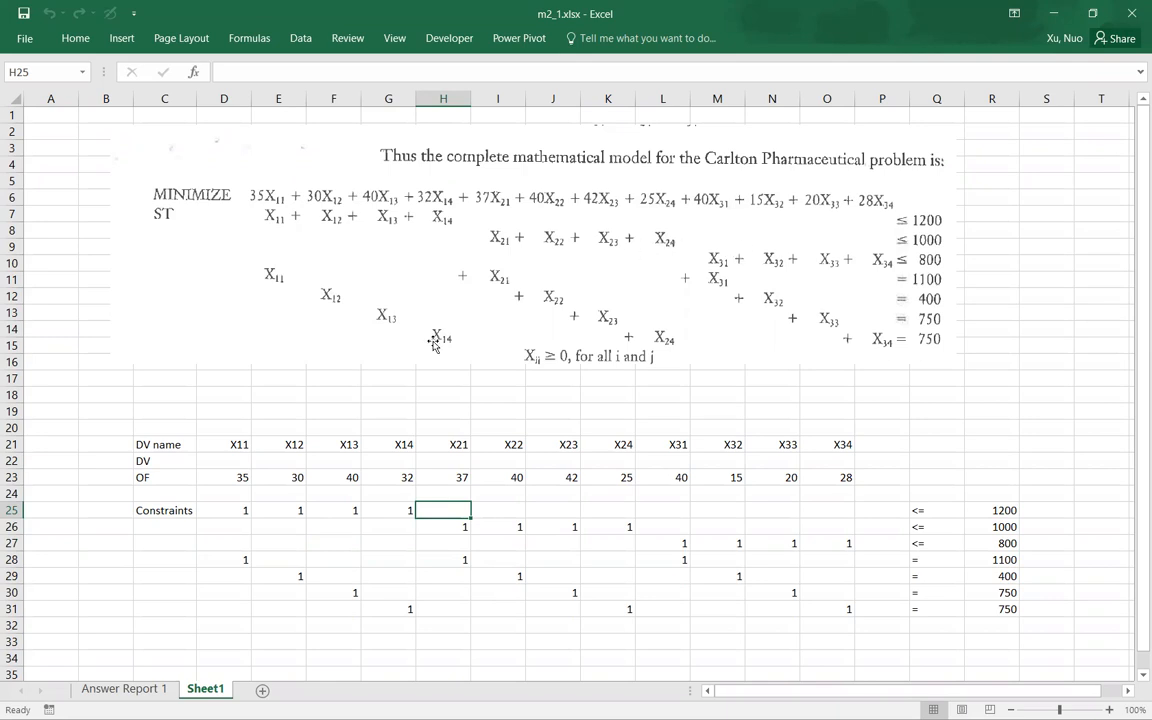
click(730, 643)
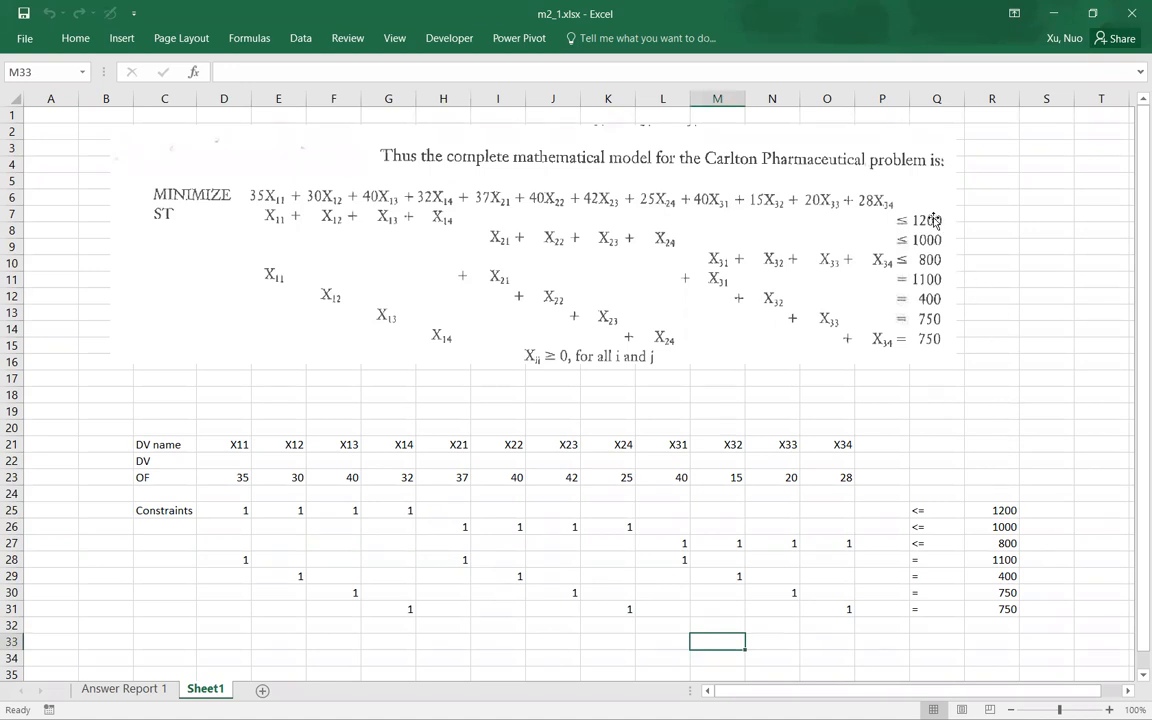
click(991, 630)
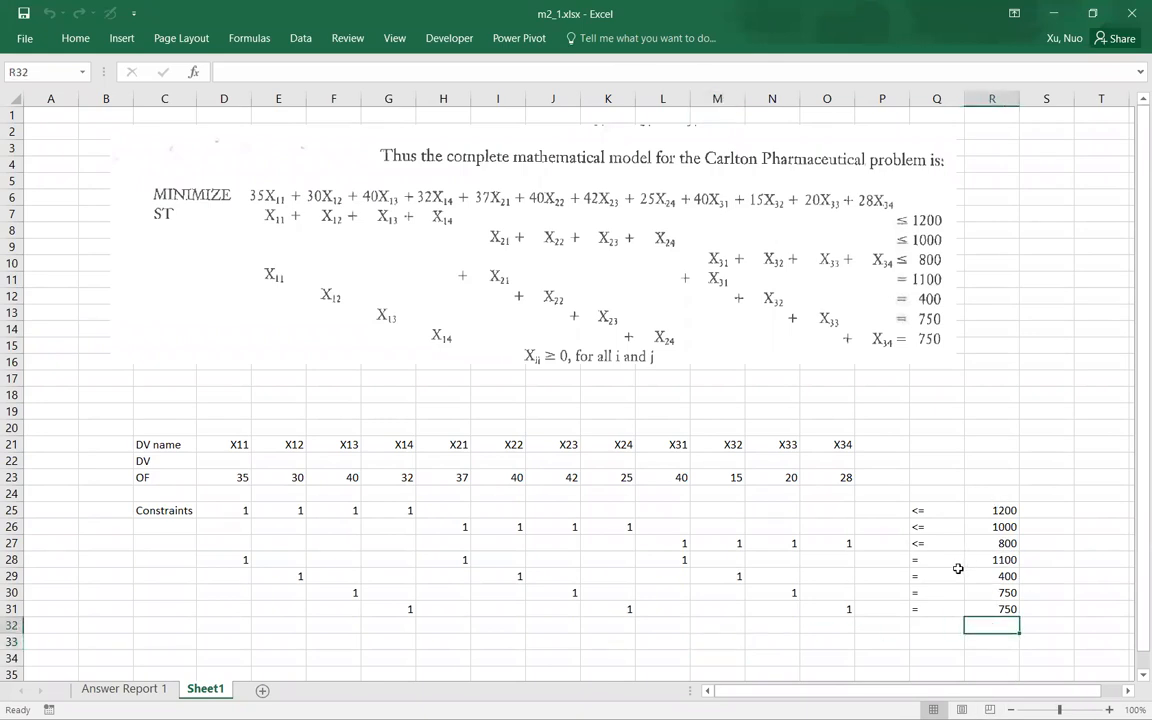
click(952, 575)
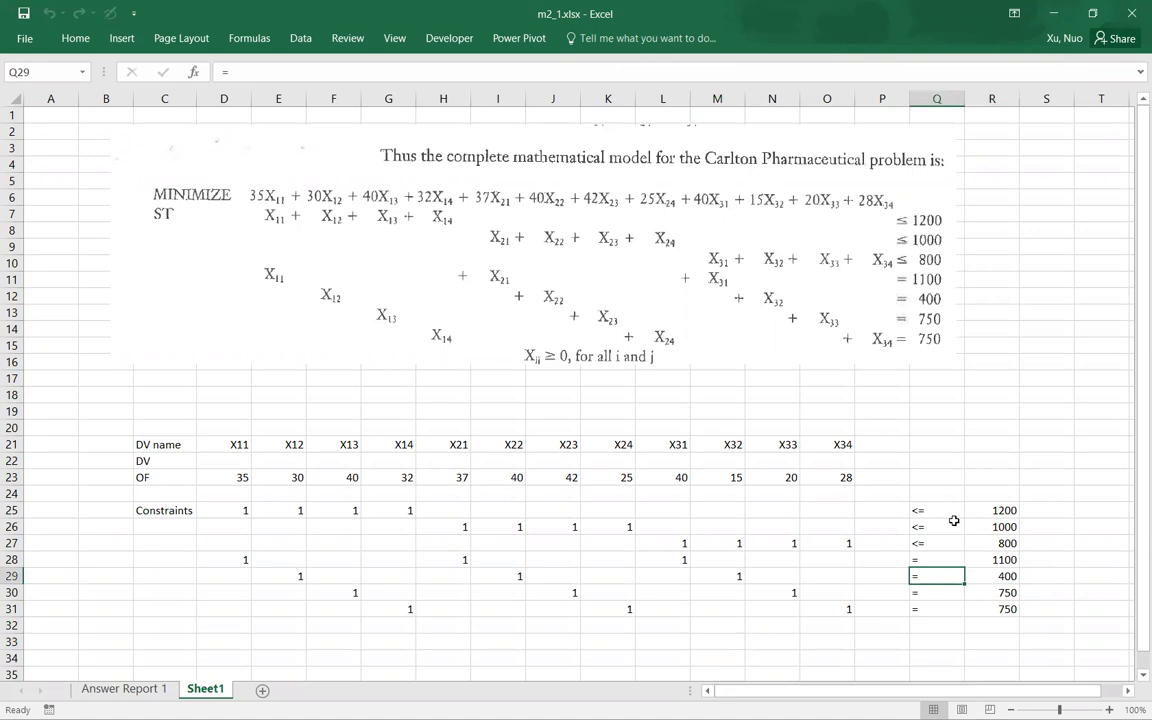
click(951, 622)
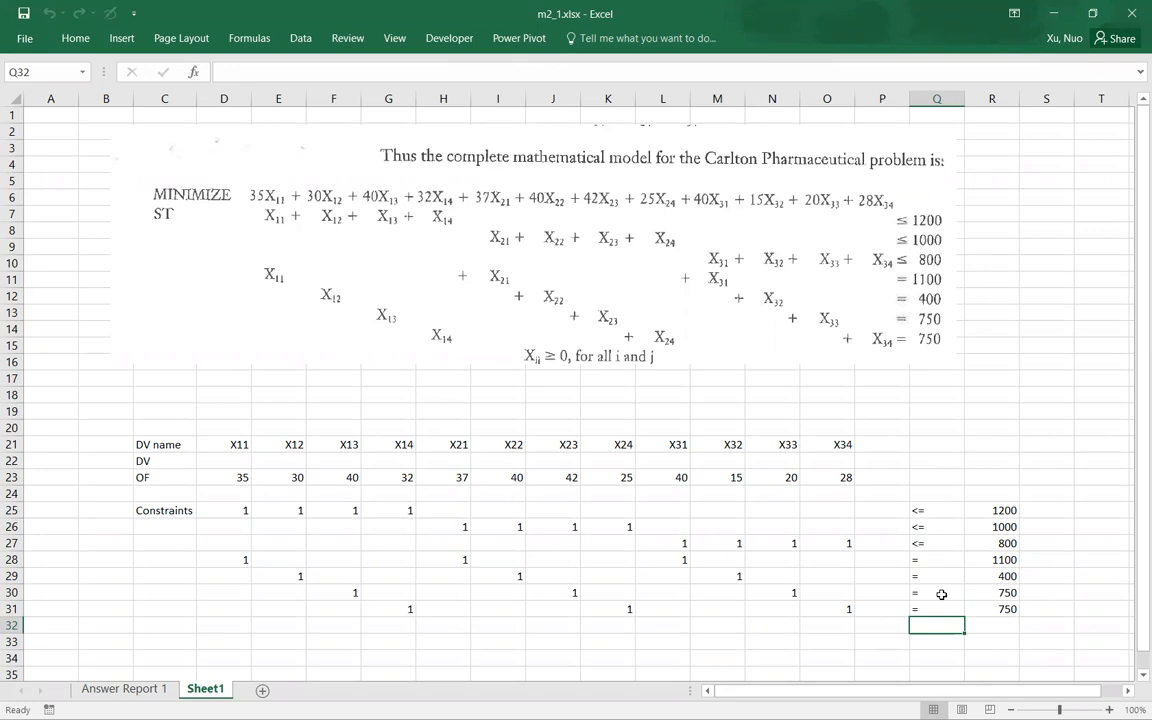
click(952, 463)
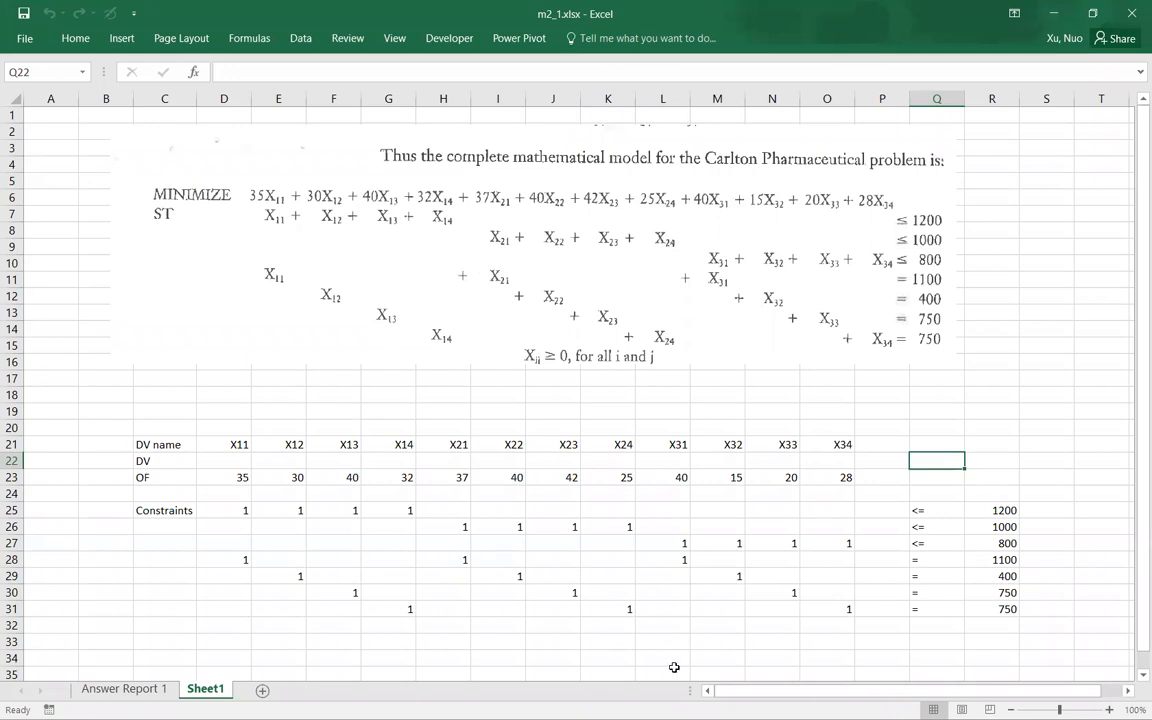
click(767, 648)
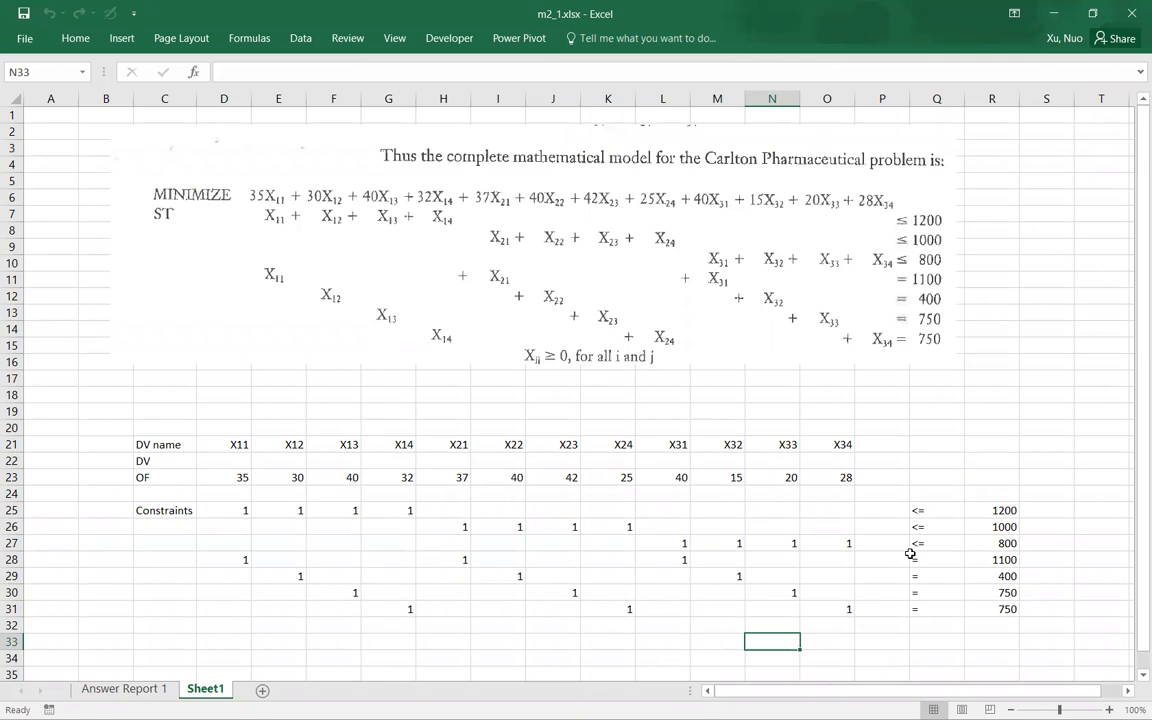
Step: Enter the objective function formula =SUMPRODUCT(D22:O22,D23:O23) in cell P23
click(883, 481)
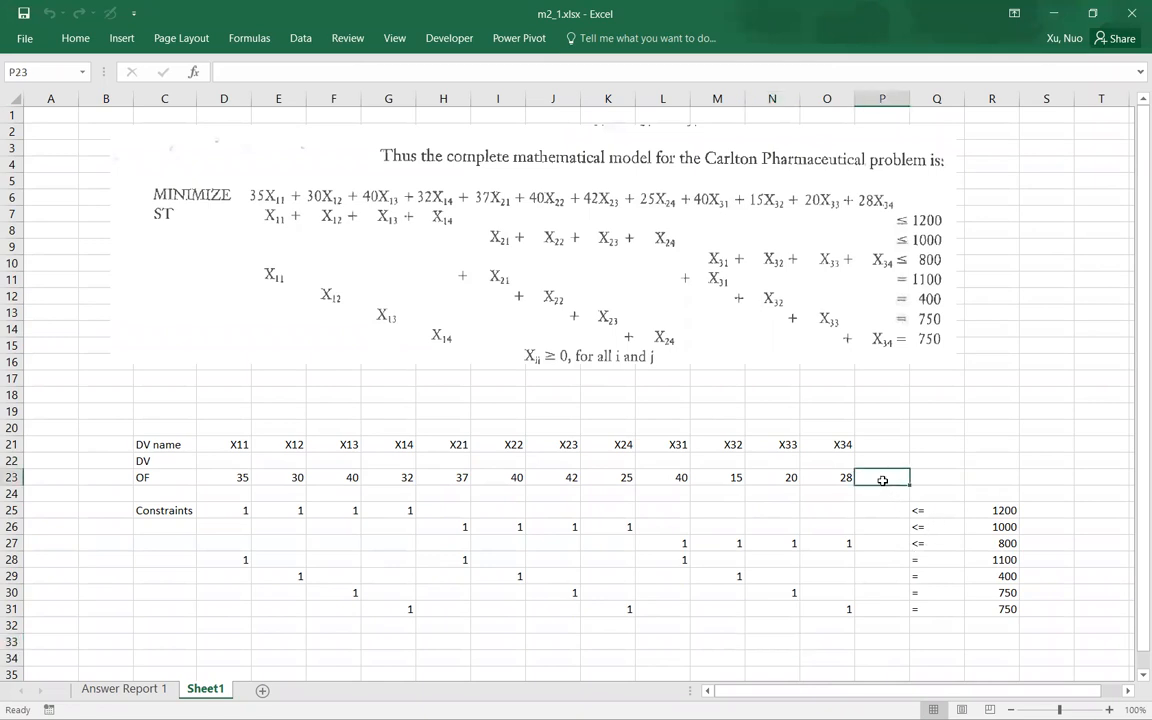
double_click(884, 481)
text(=s)
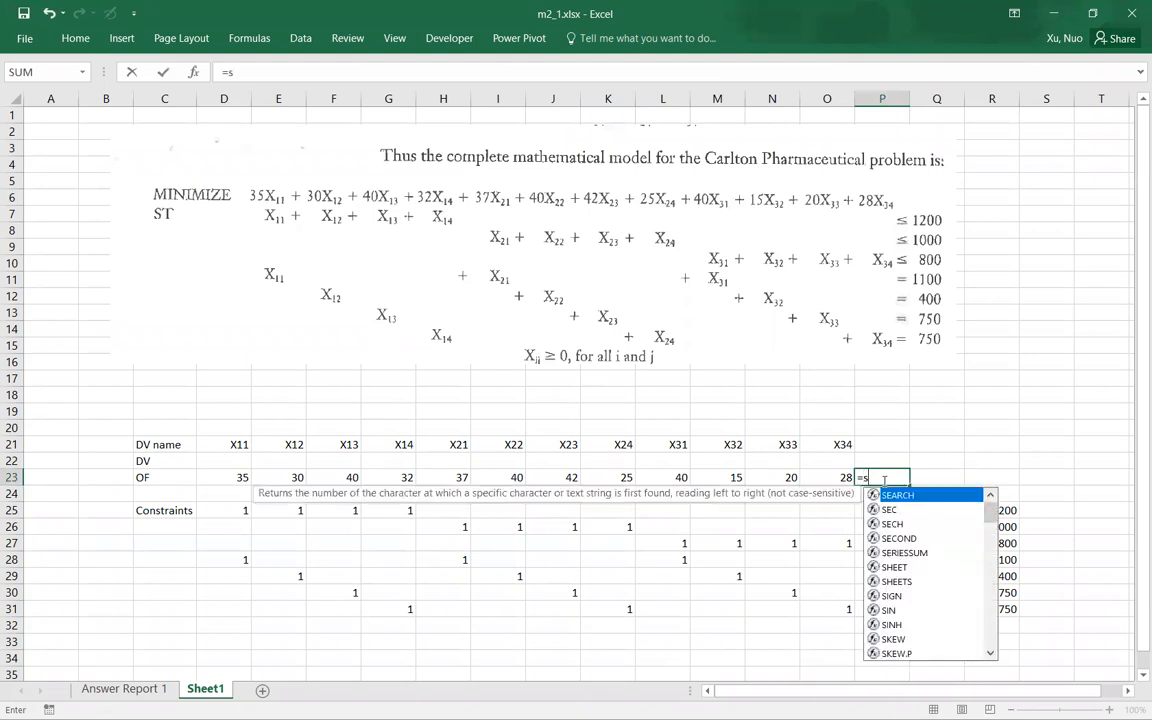
text(umproduct()
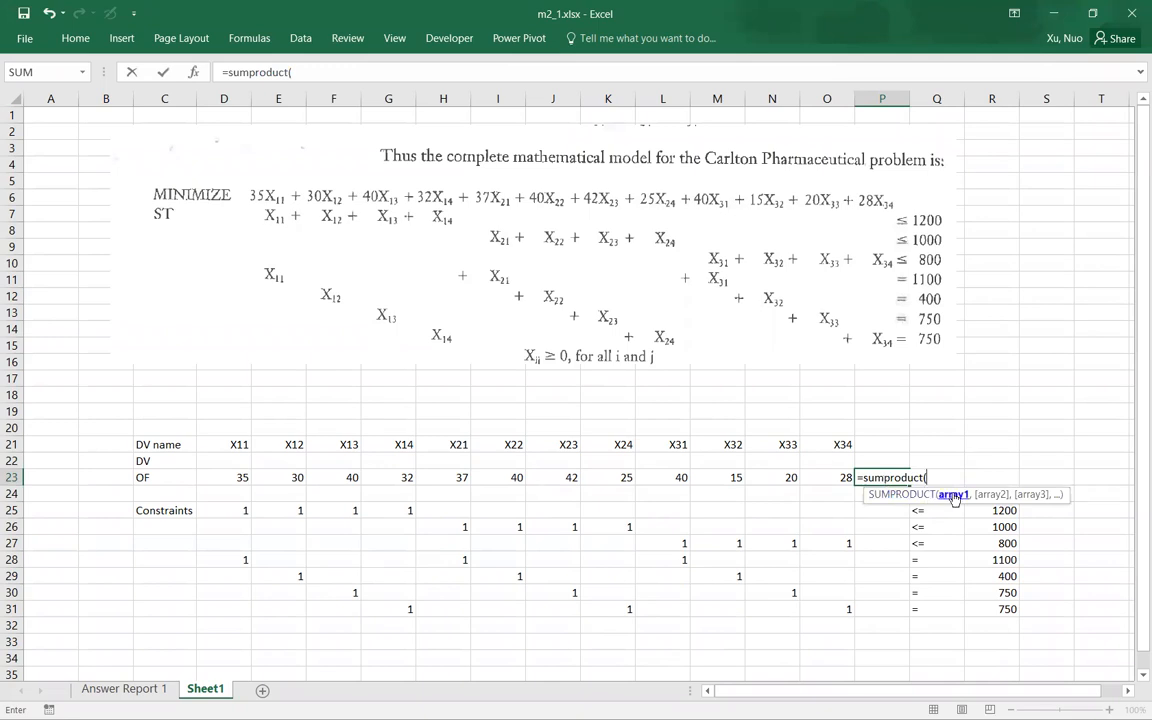
click(236, 459)
drag(342, 457, 406, 458)
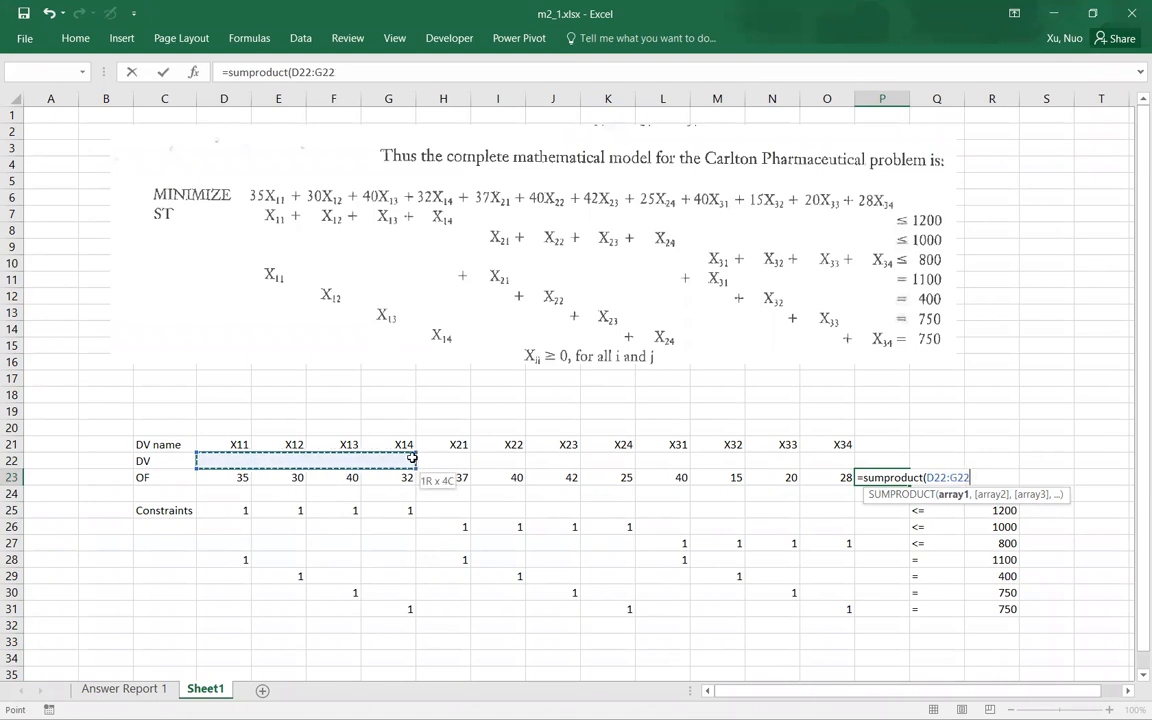
drag(483, 457, 839, 457)
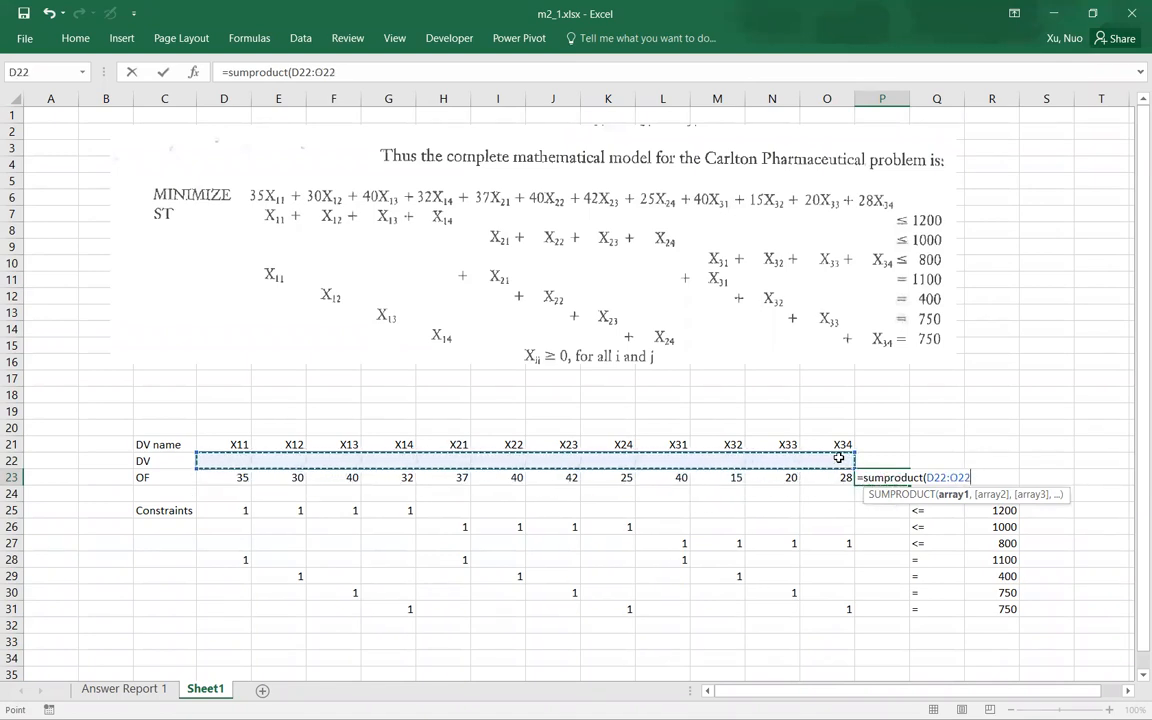
text(,)
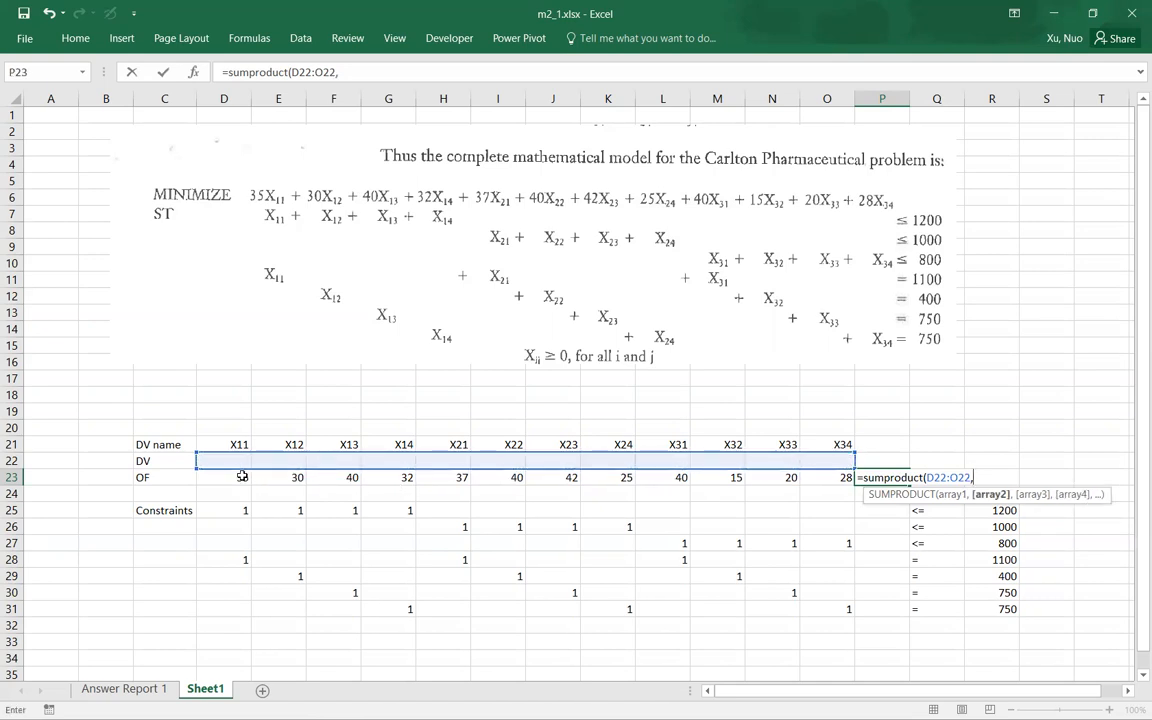
drag(230, 476, 817, 476)
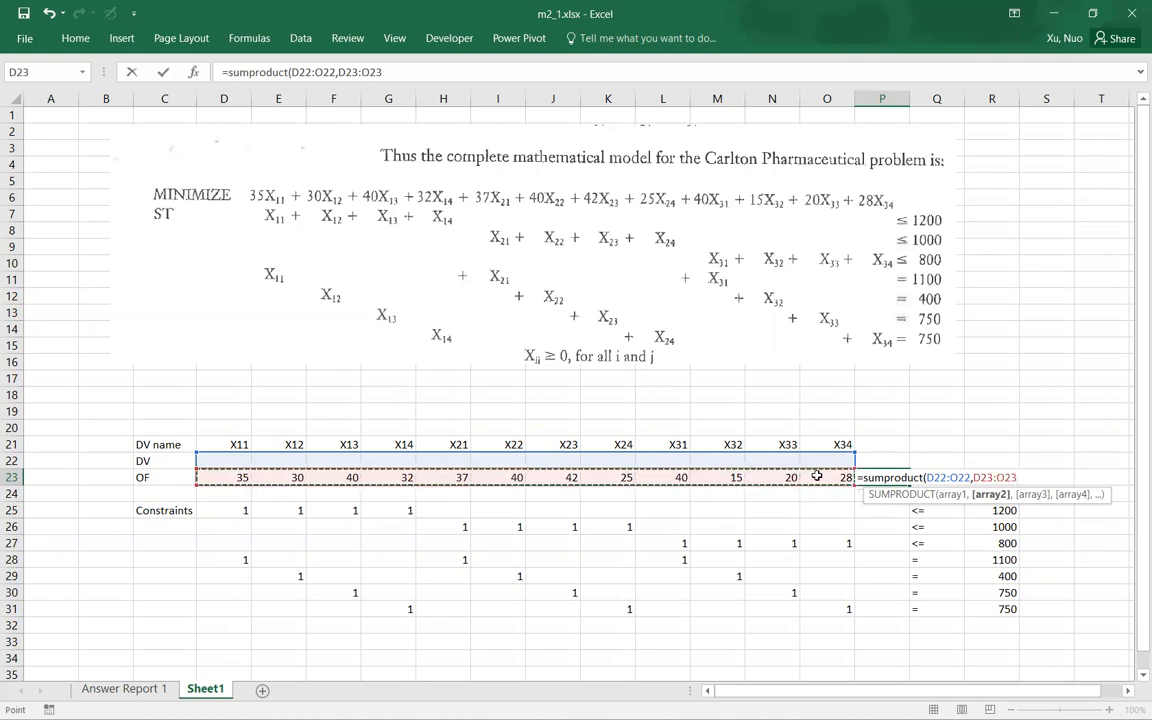
text())
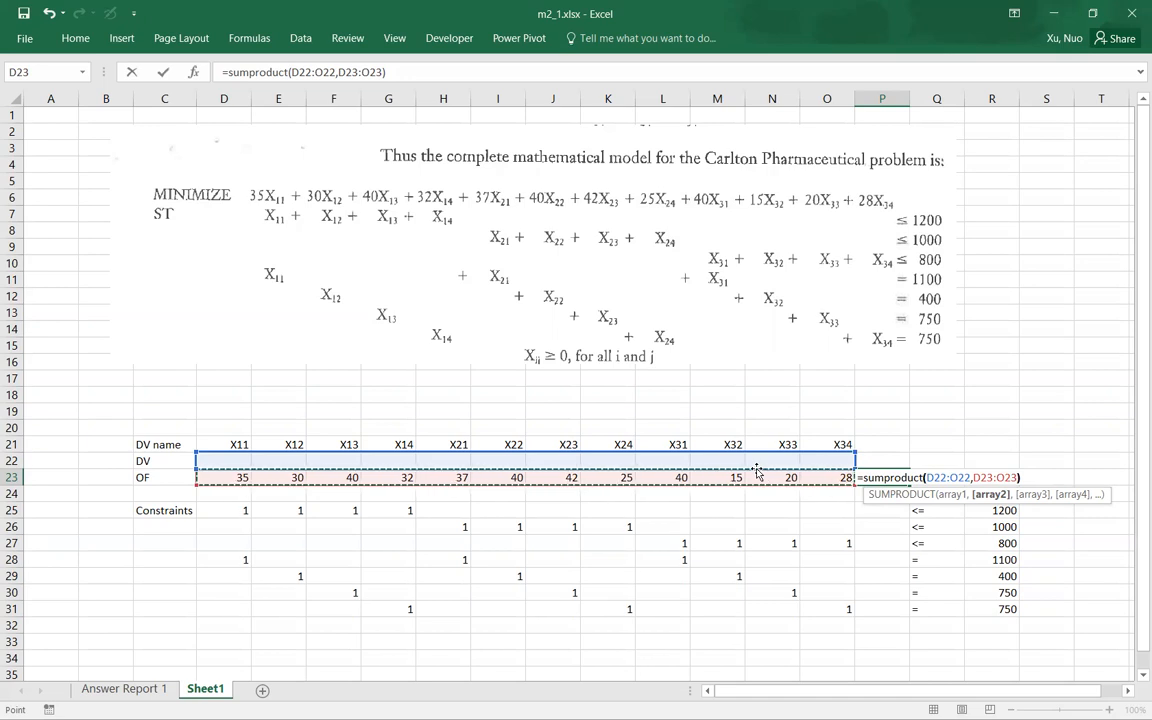
key(Return)
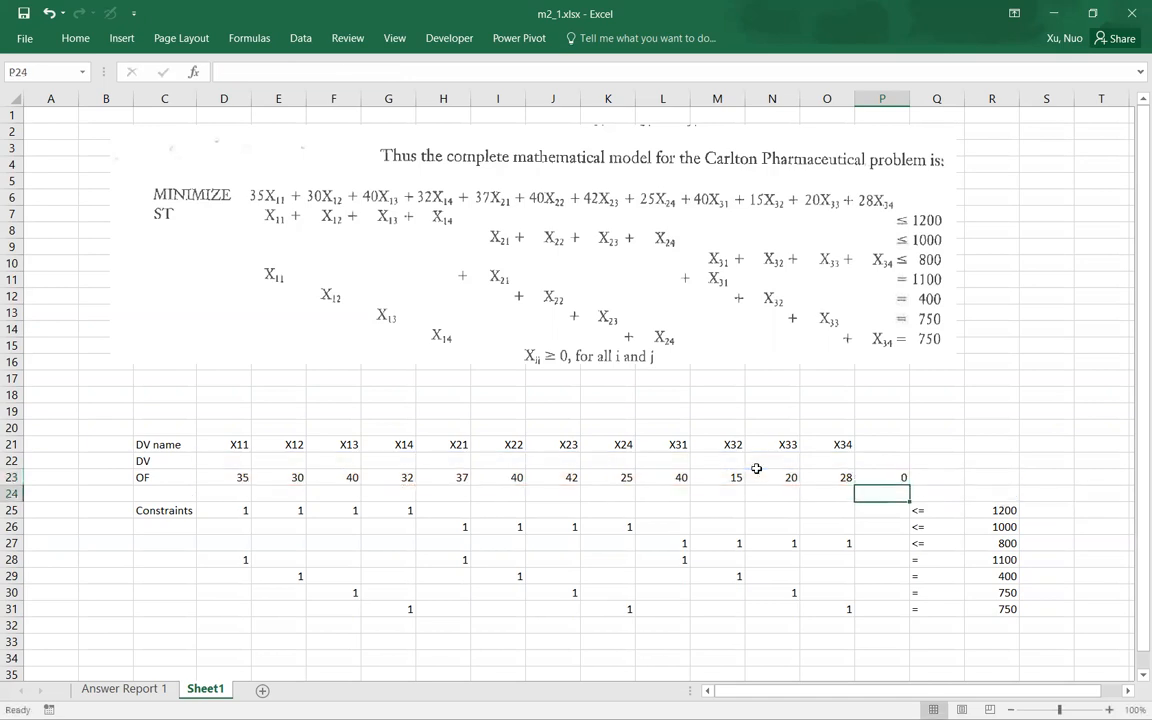
Step: Lock the decision variable row in P23's formula so that it reads =SUMPRODUCT(D$22:O$22,D23:O23)
double_click(897, 476)
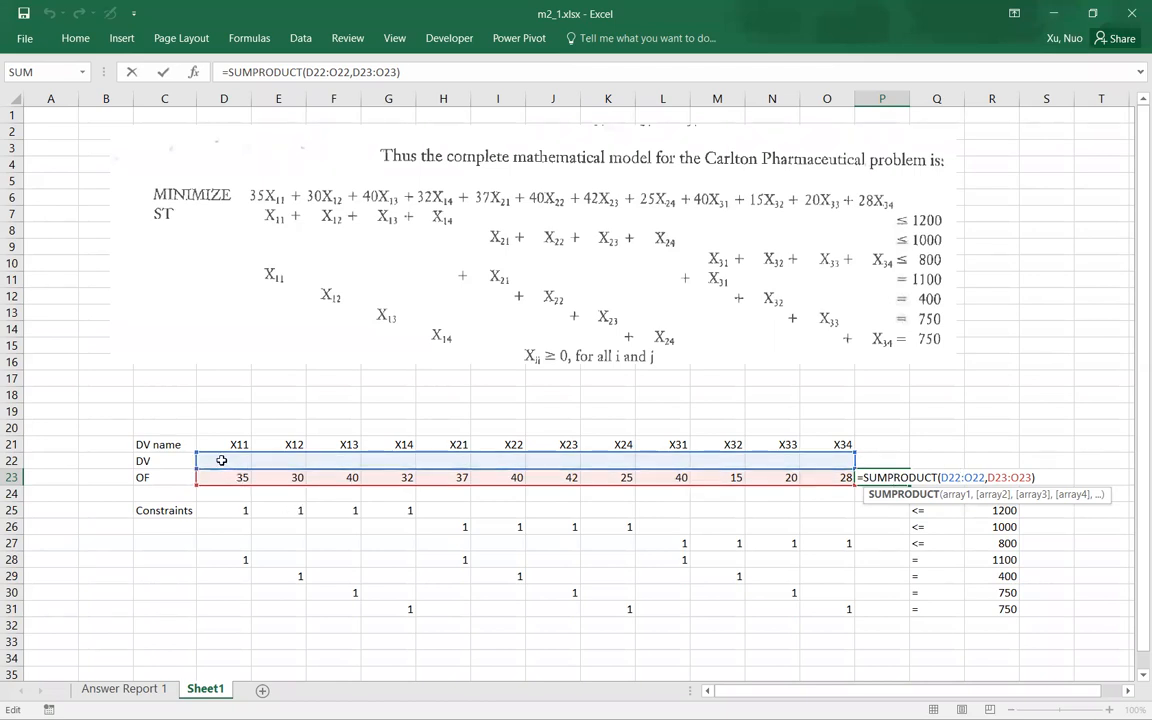
click(936, 460)
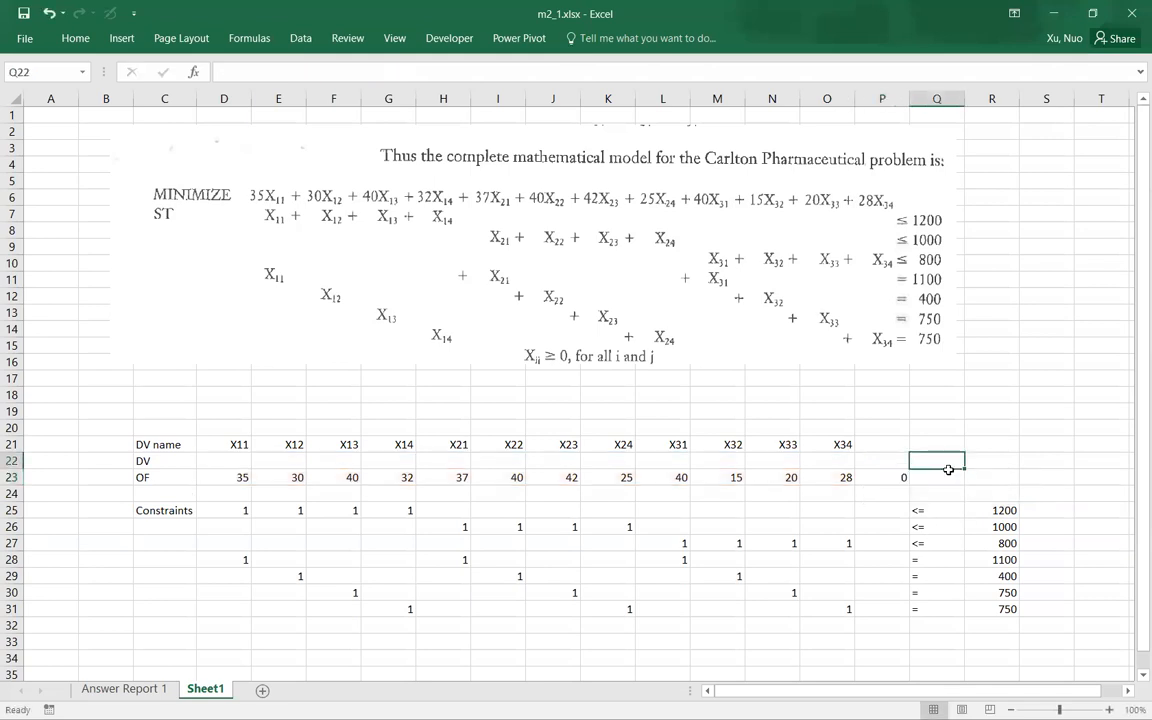
double_click(885, 477)
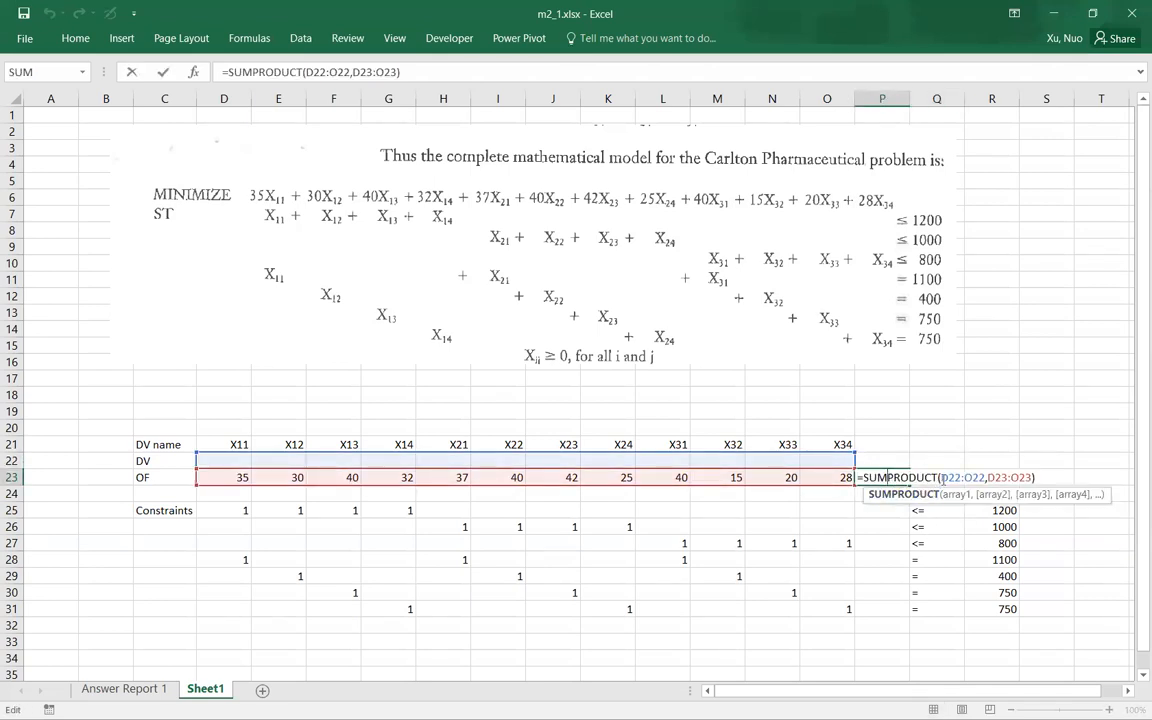
click(950, 476)
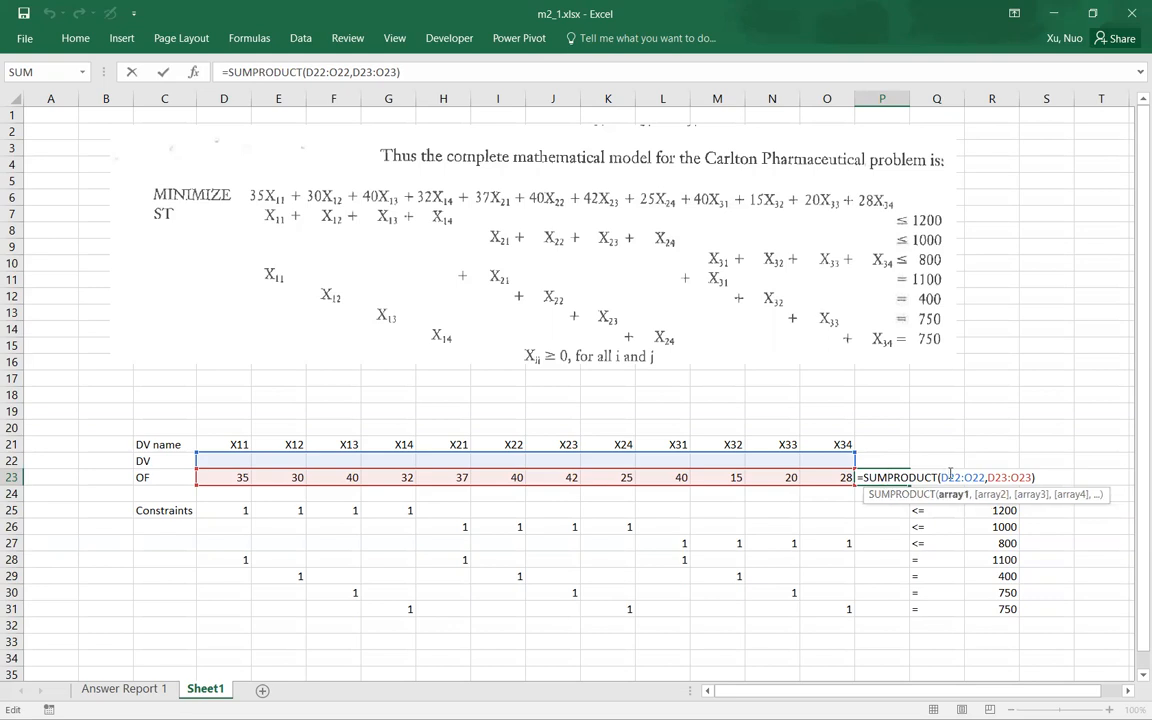
text($)
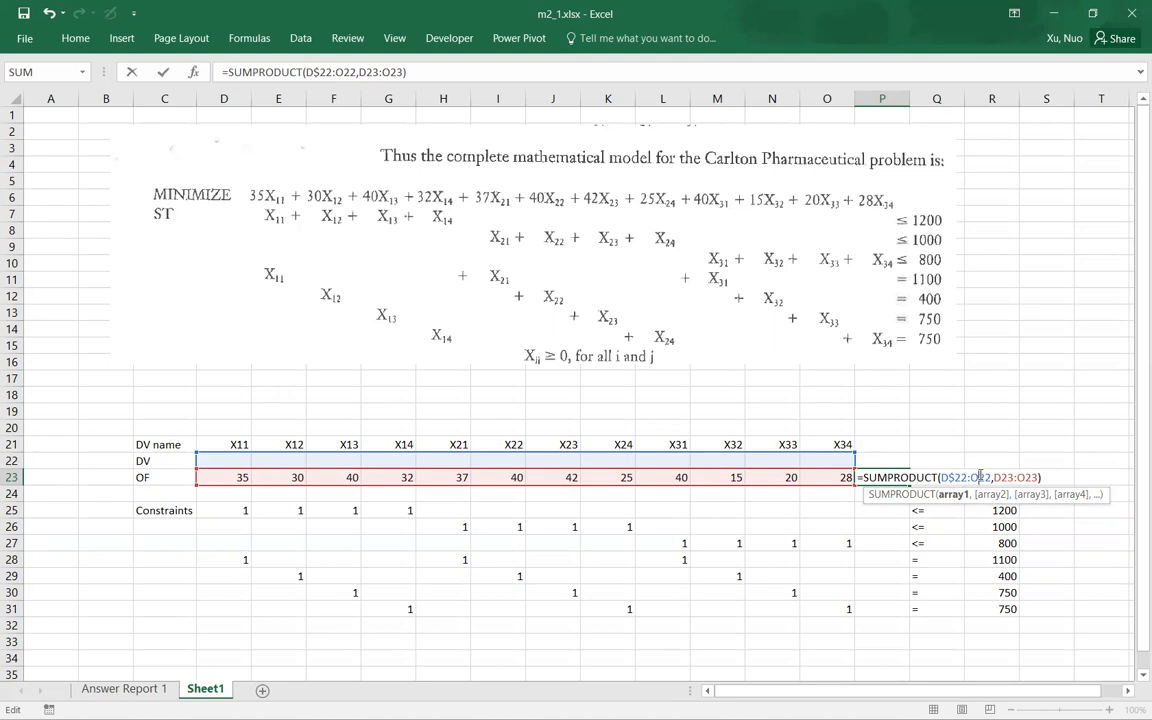
click(981, 477)
text($)
key(Return)
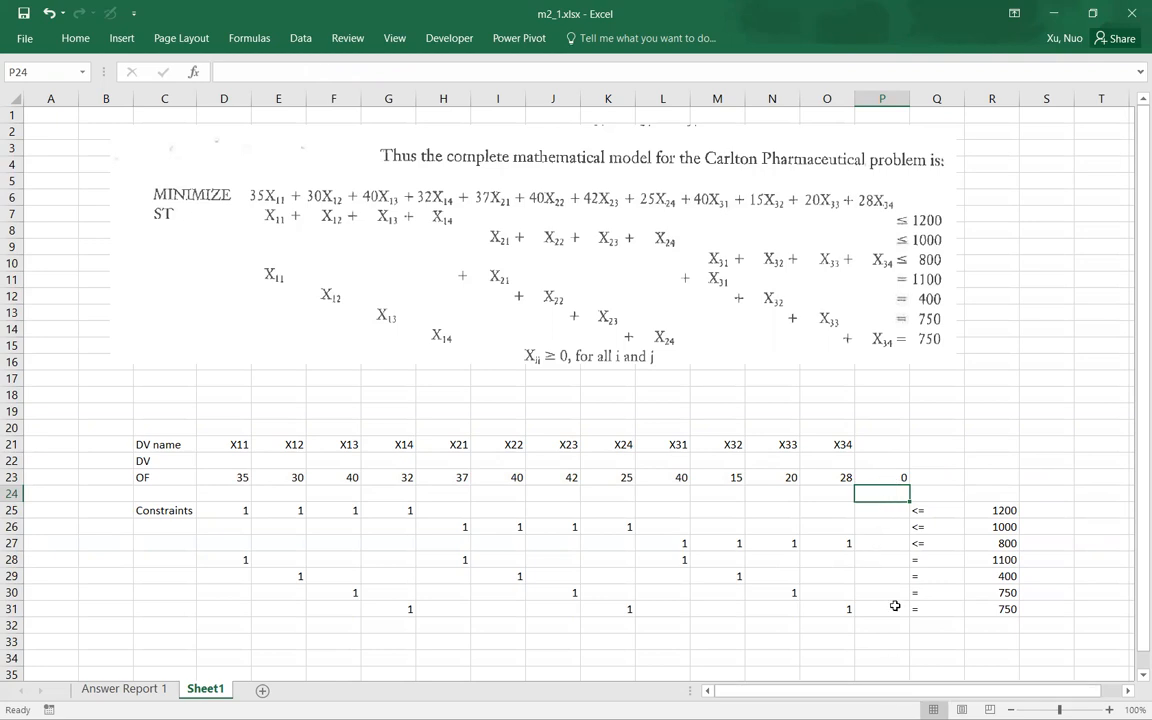
Step: Copy the objective formula from P23 into the constraint cells P25:P31 and open P25's formula to check its references
click(896, 470)
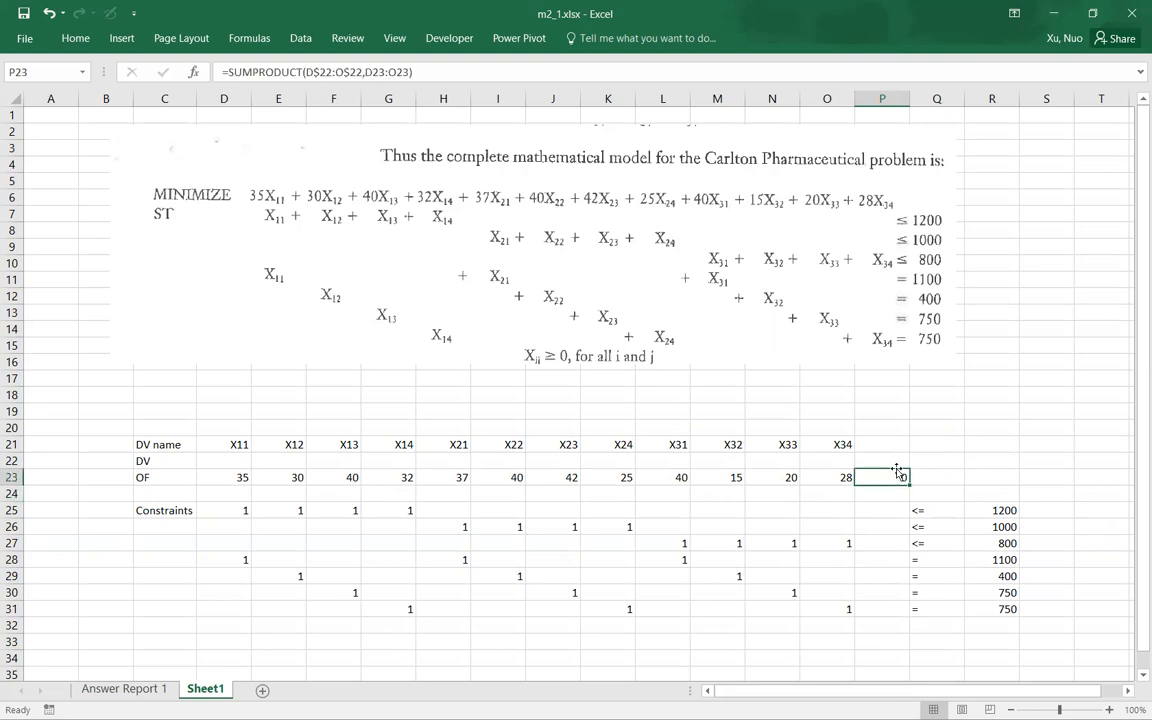
key(ctrl+c)
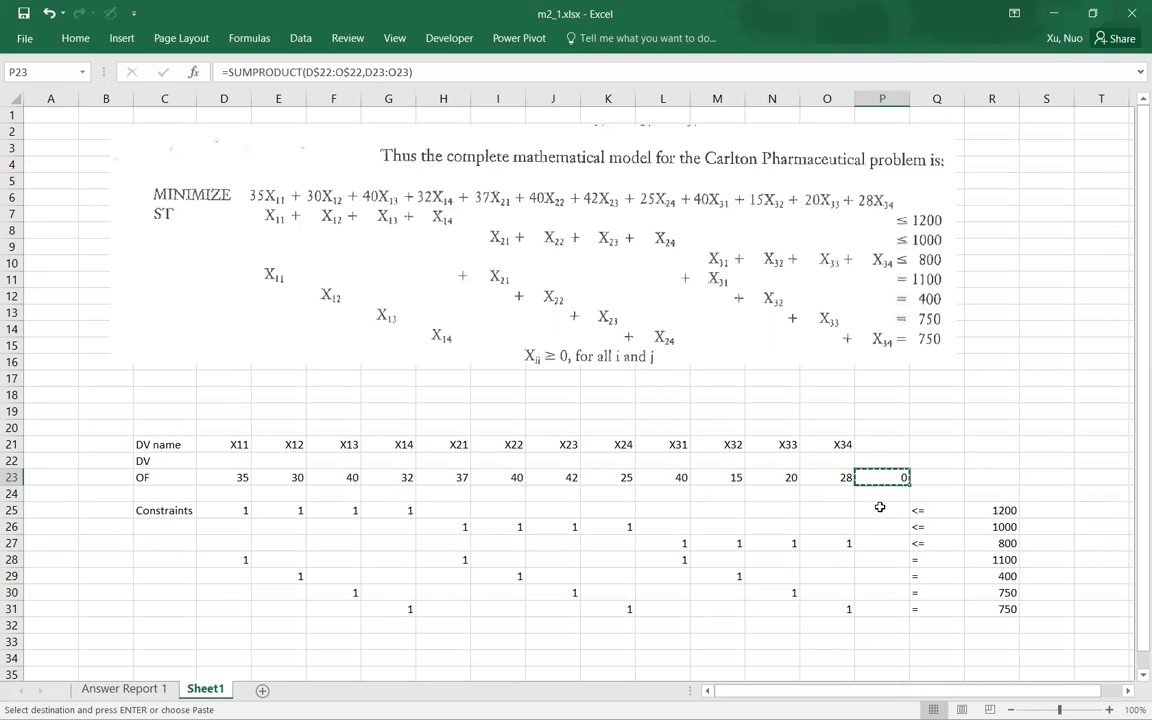
click(879, 507)
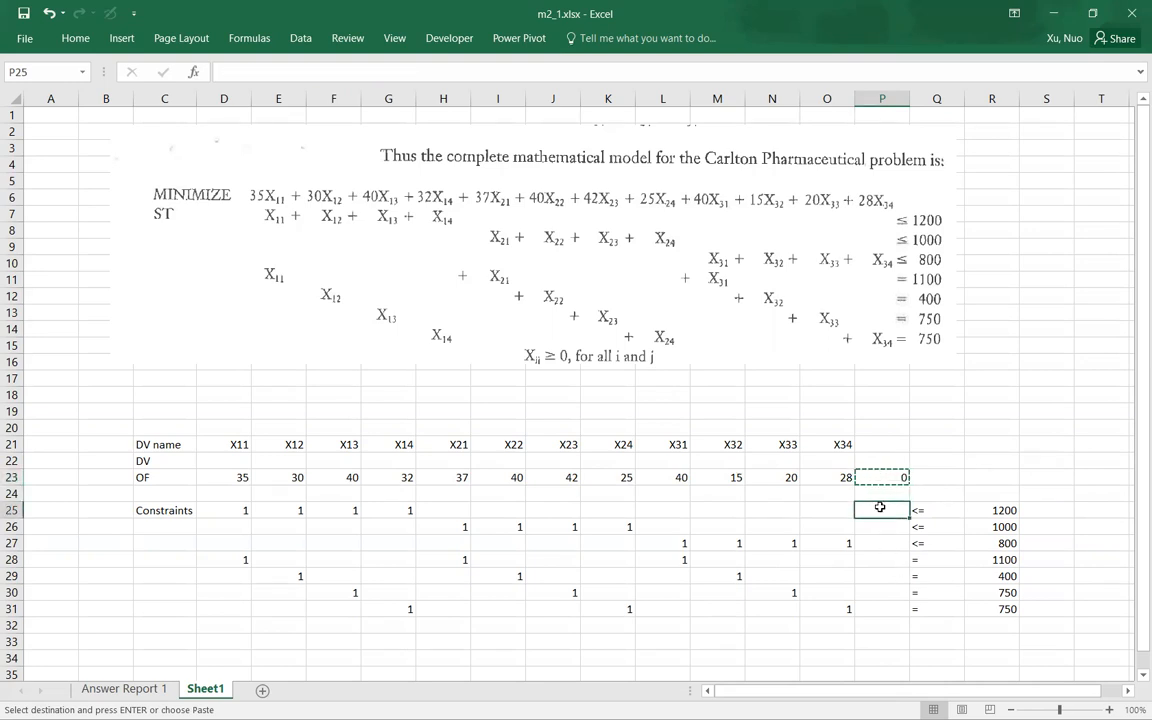
drag(879, 507, 878, 606)
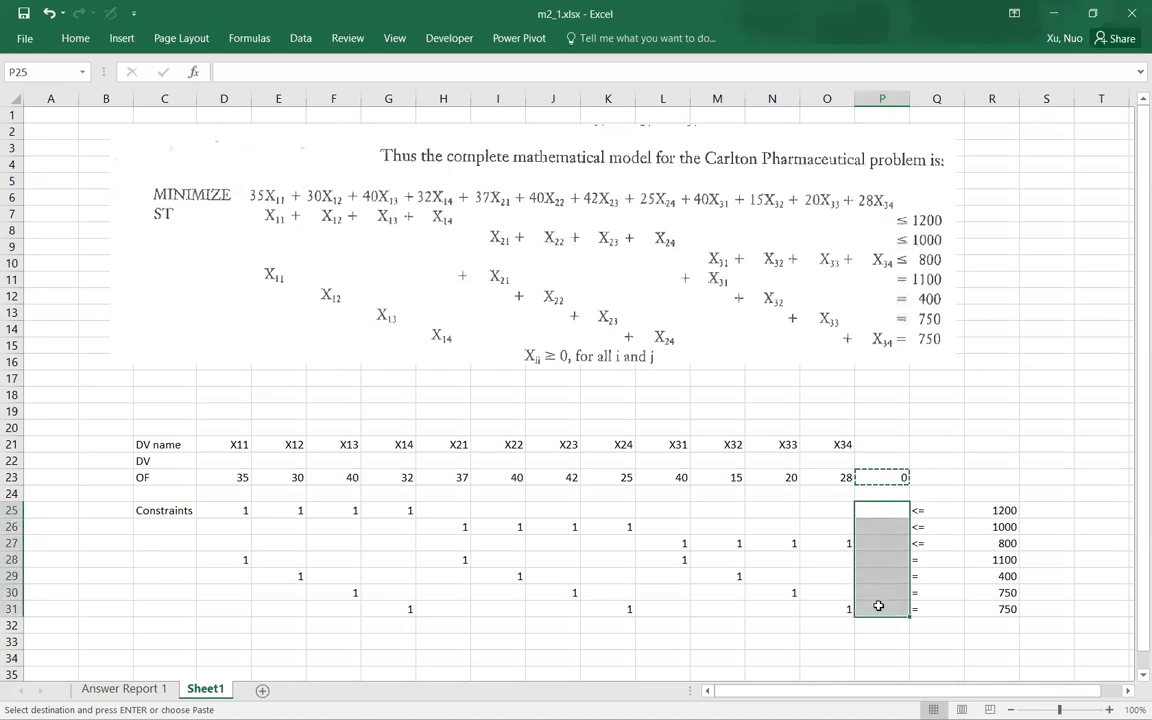
key(ctrl+v)
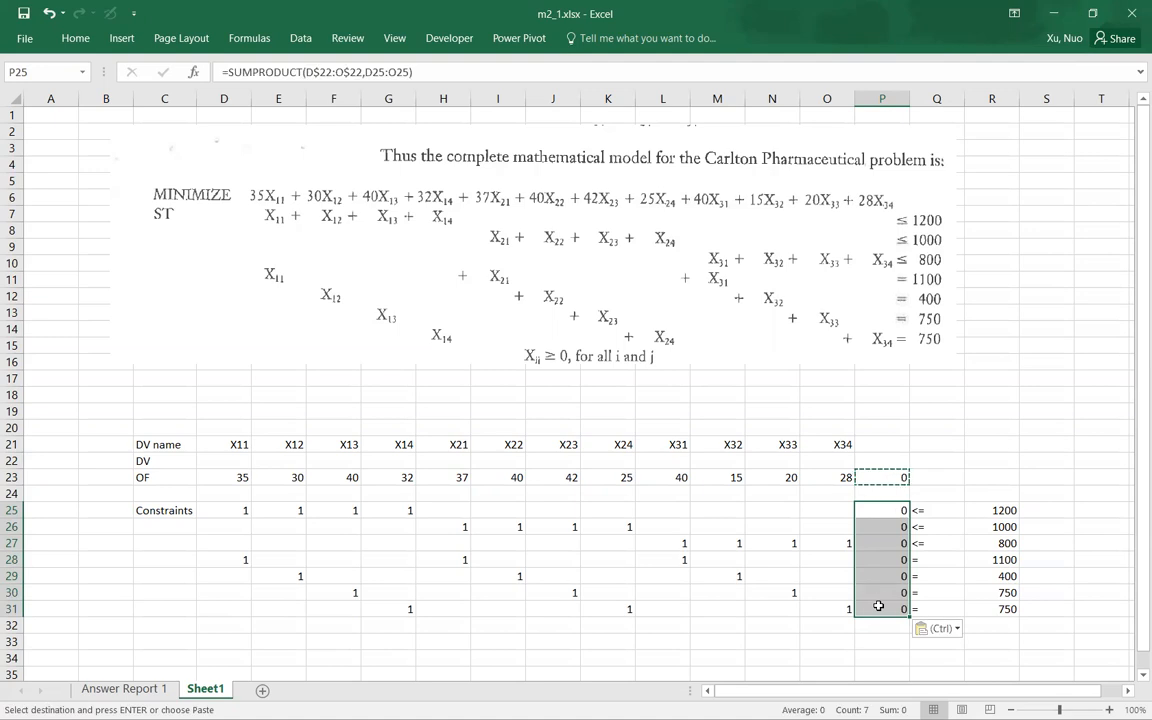
click(880, 576)
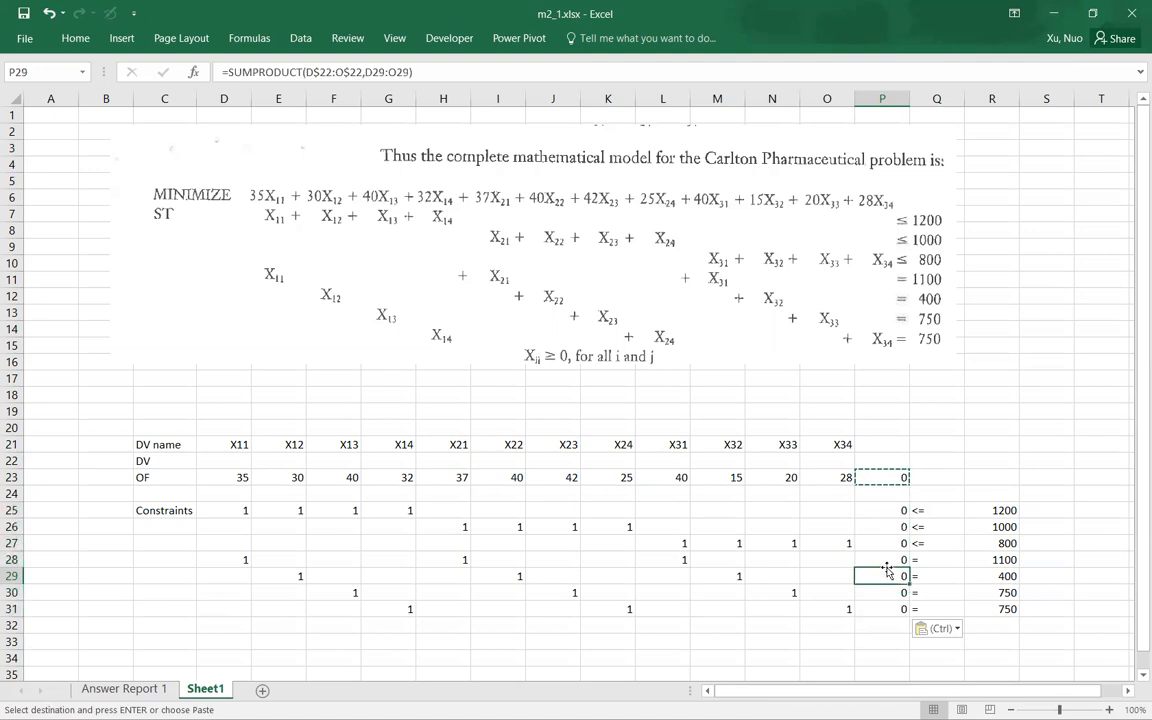
double_click(887, 511)
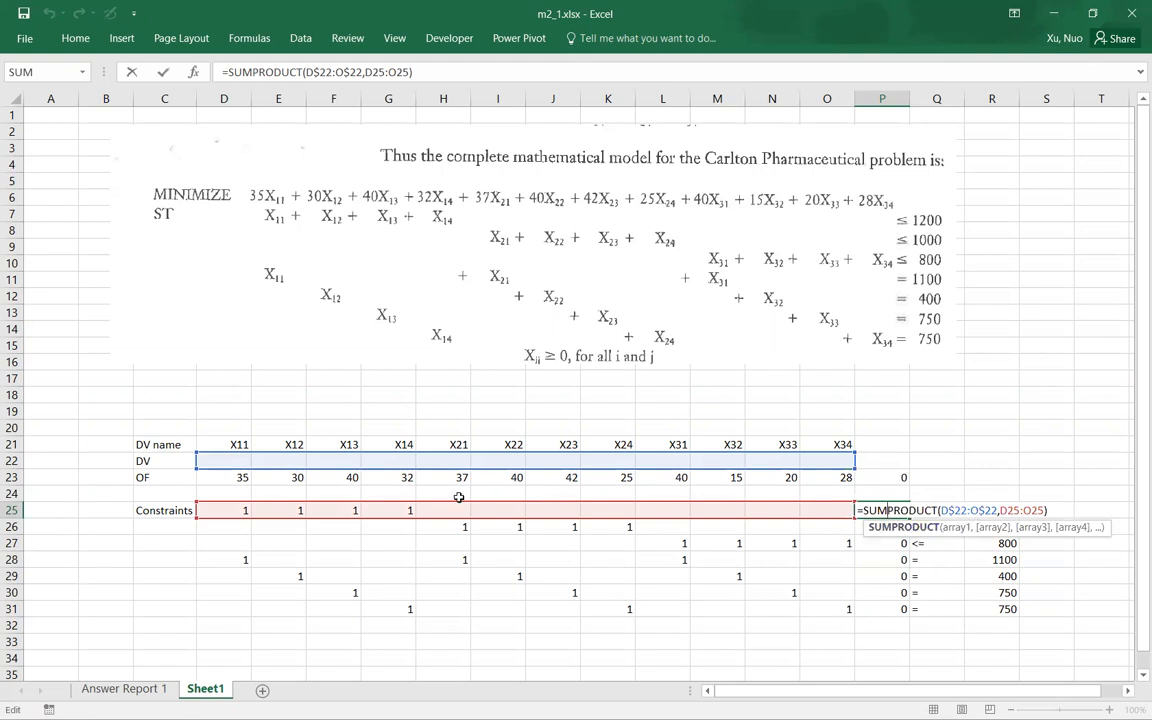
Step: Examine which ranges the SUMPRODUCT formulas in P25 and P26 reference, comparing them with the objective formula in P23
key(Escape)
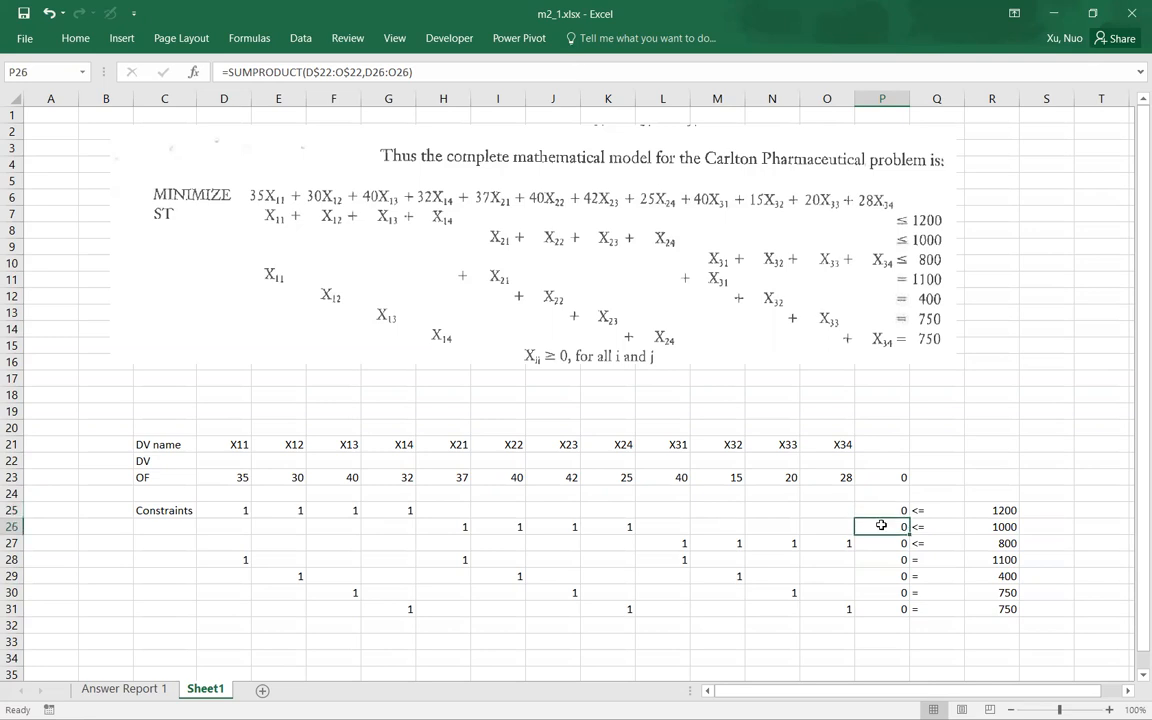
double_click(880, 527)
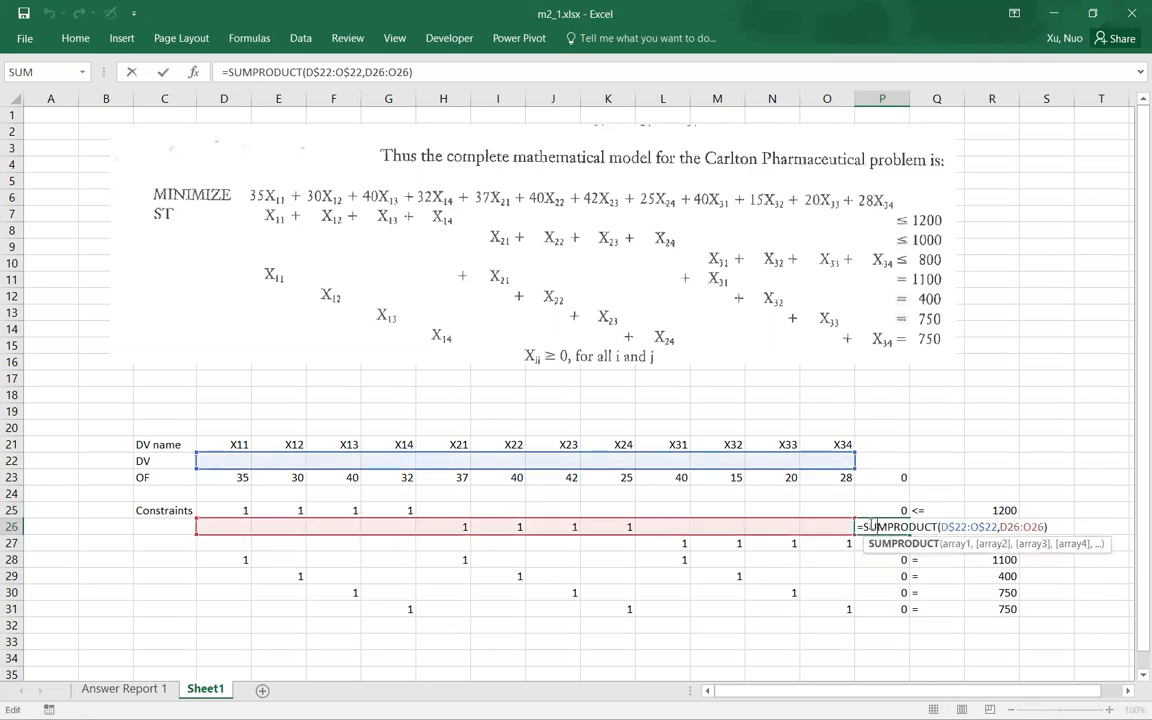
key(Escape)
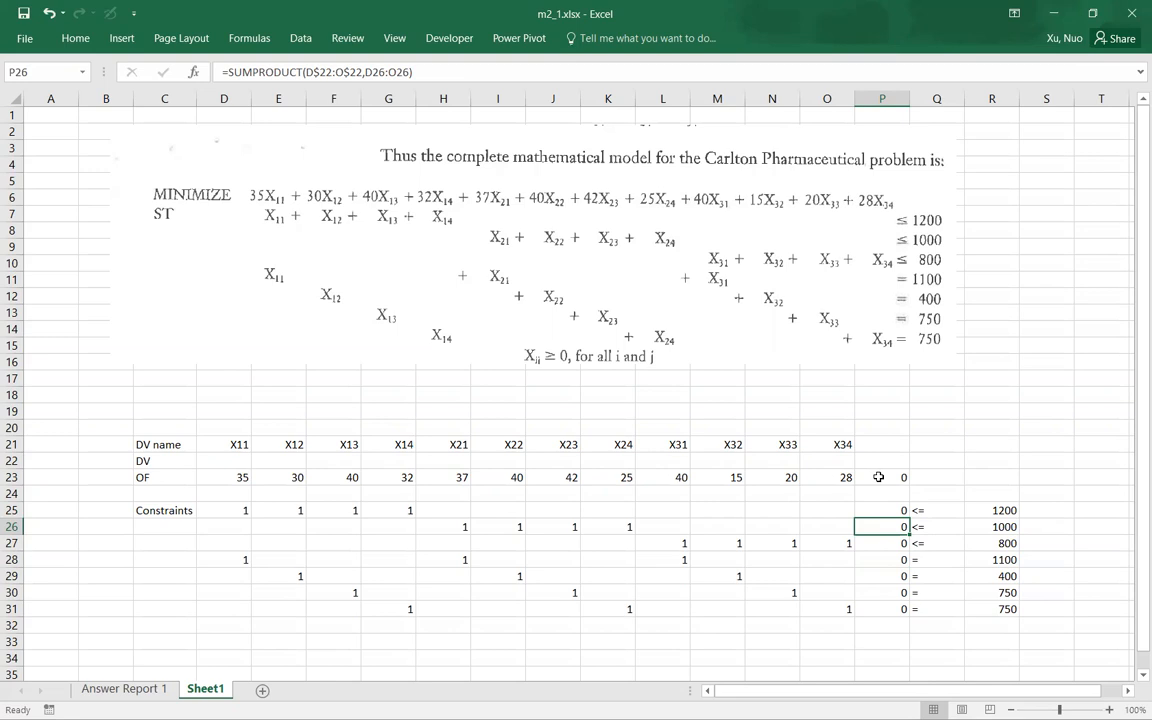
click(879, 477)
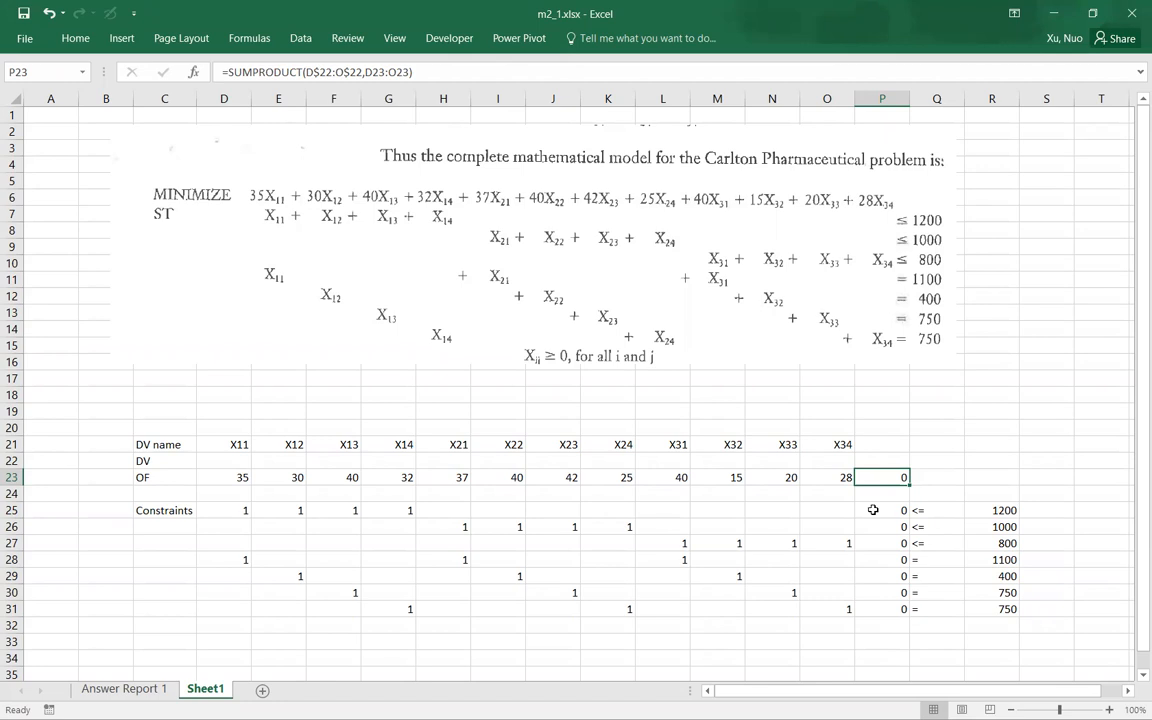
click(878, 510)
double_click(878, 510)
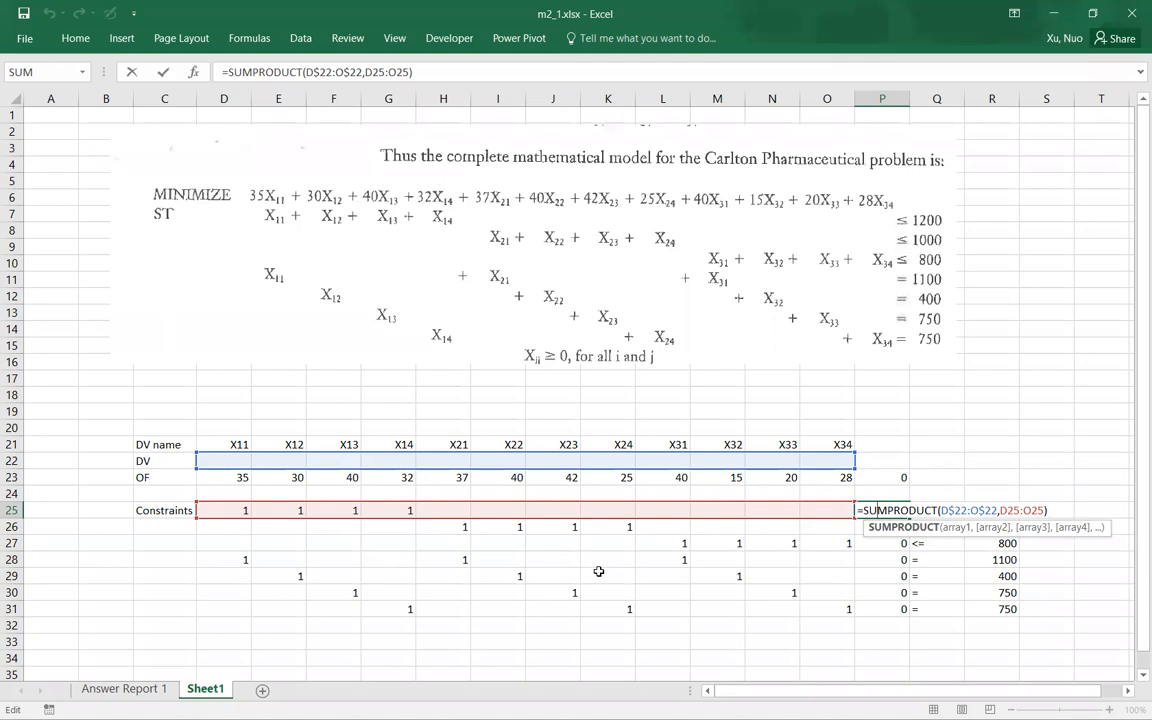
key(ctrl+Return)
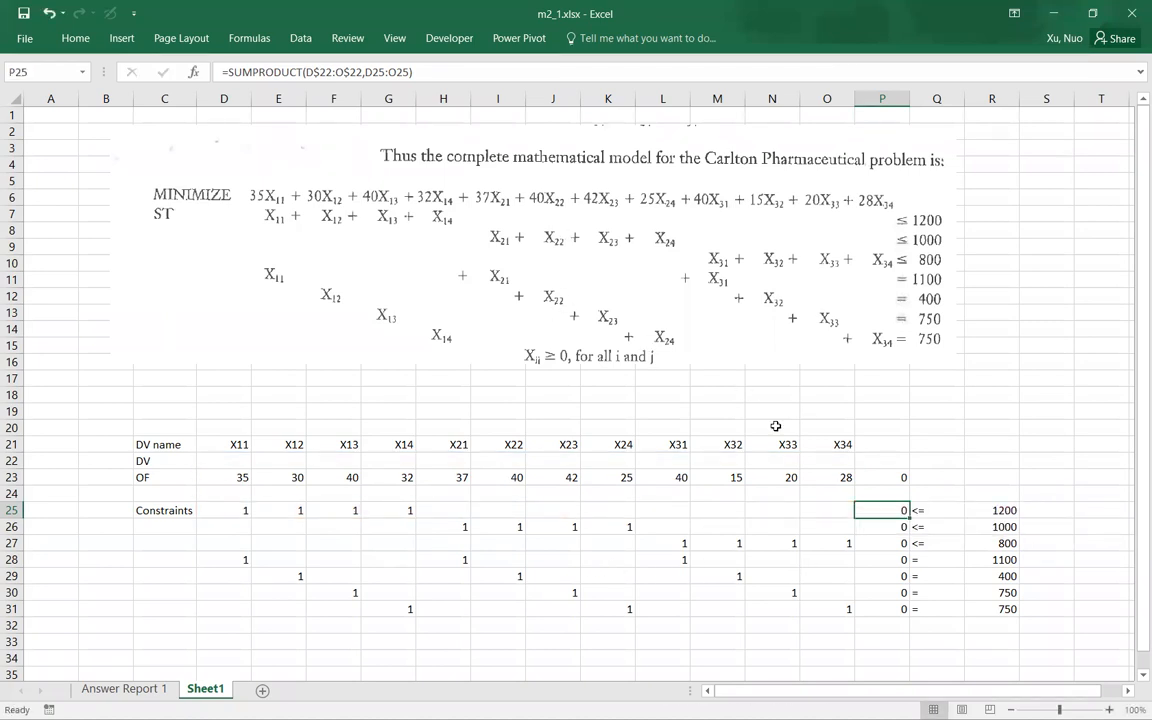
double_click(882, 522)
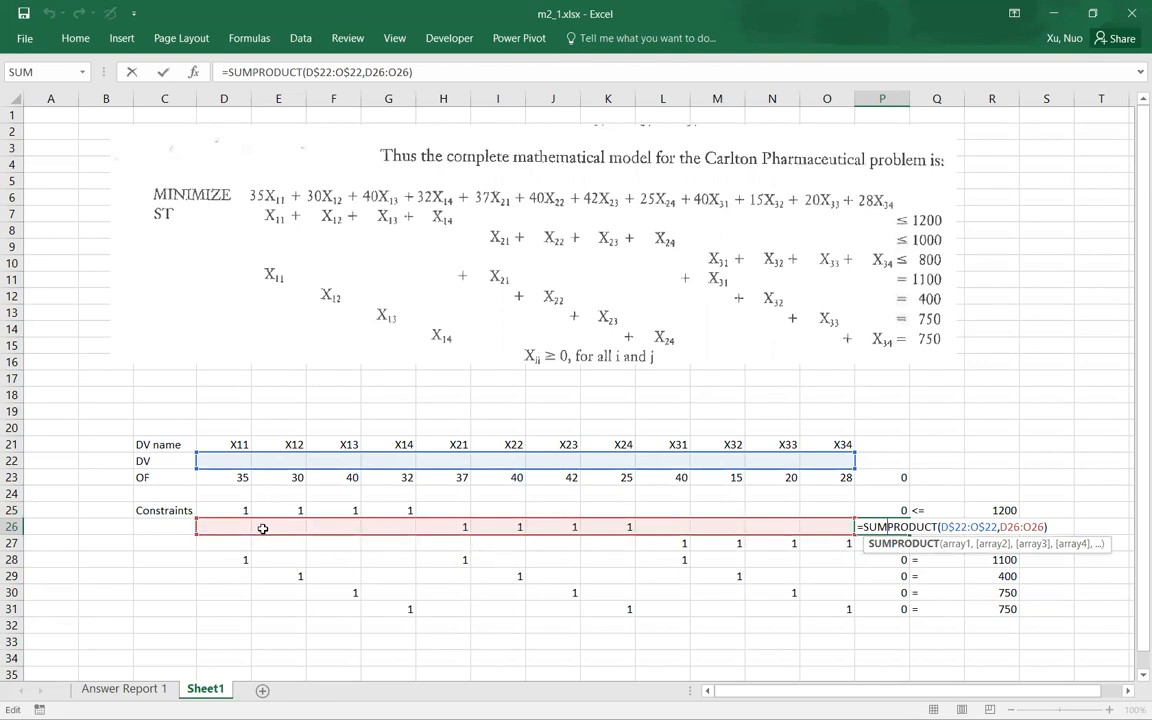
key(Escape)
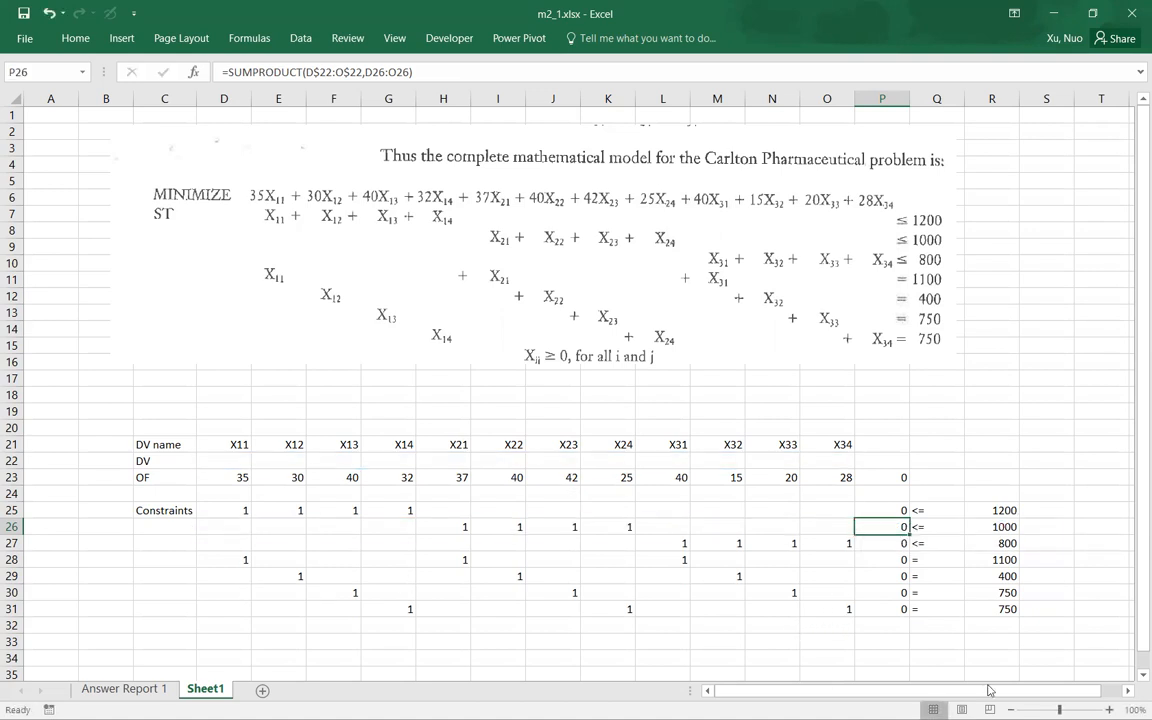
Step: Open Solver and set the objective to cell P23 with the goal of minimizing it
click(830, 626)
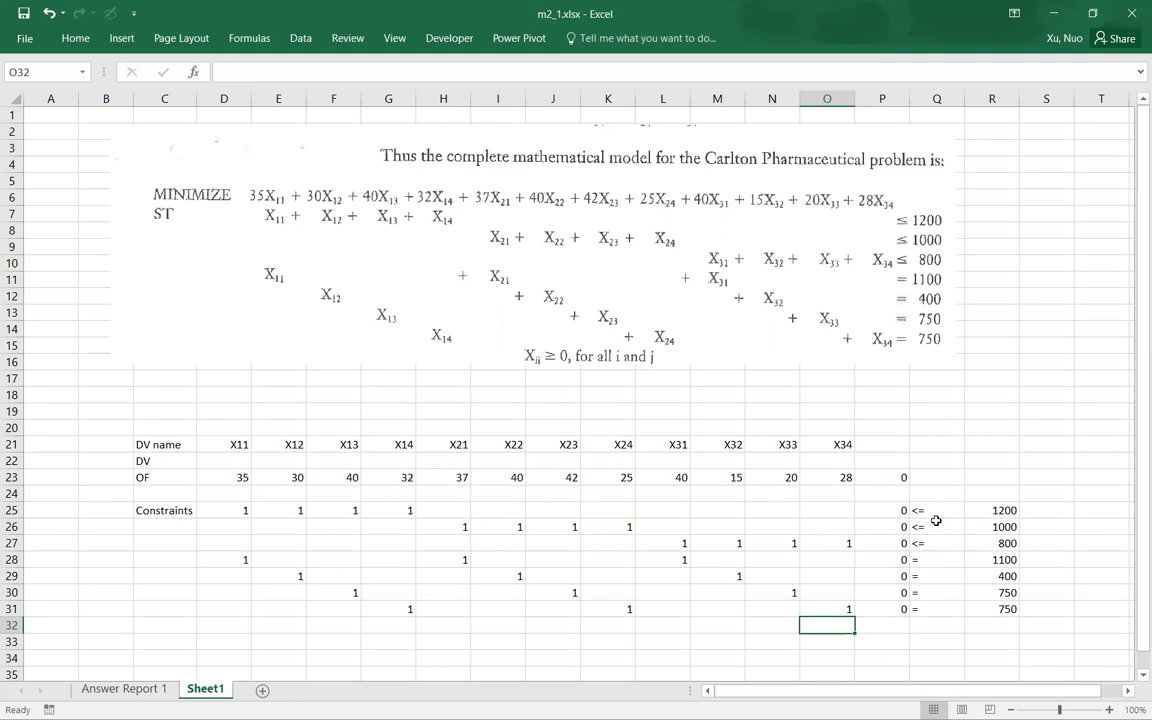
click(300, 38)
click(978, 78)
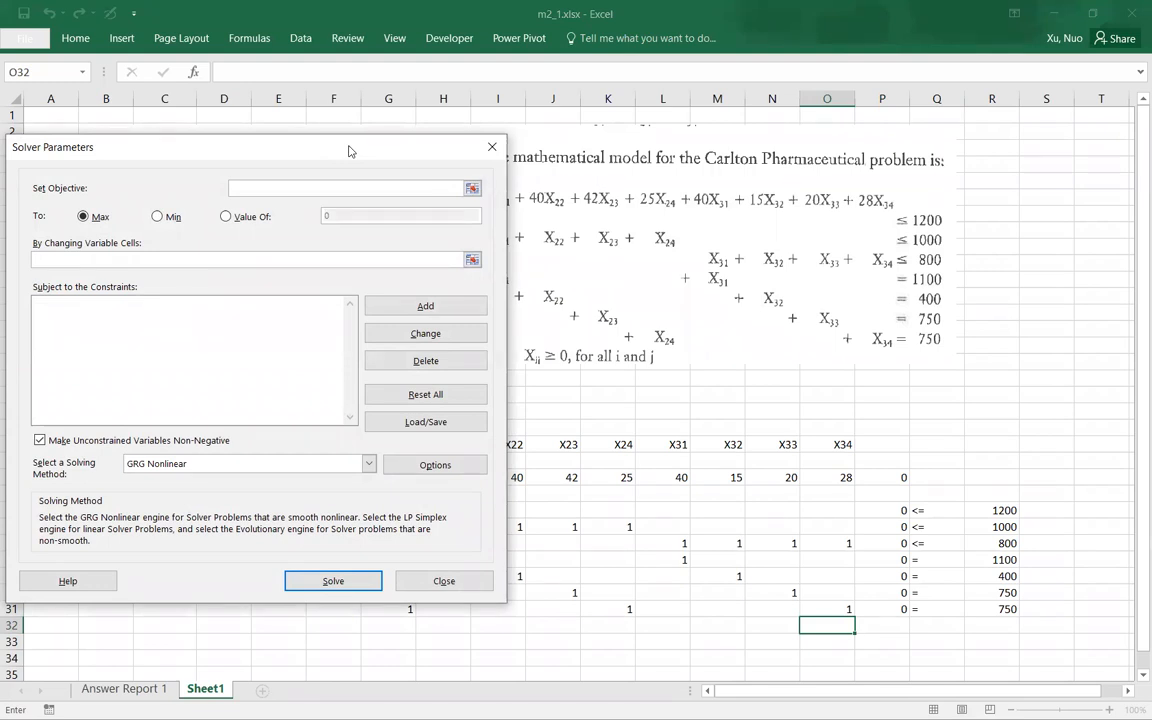
drag(349, 151, 450, 200)
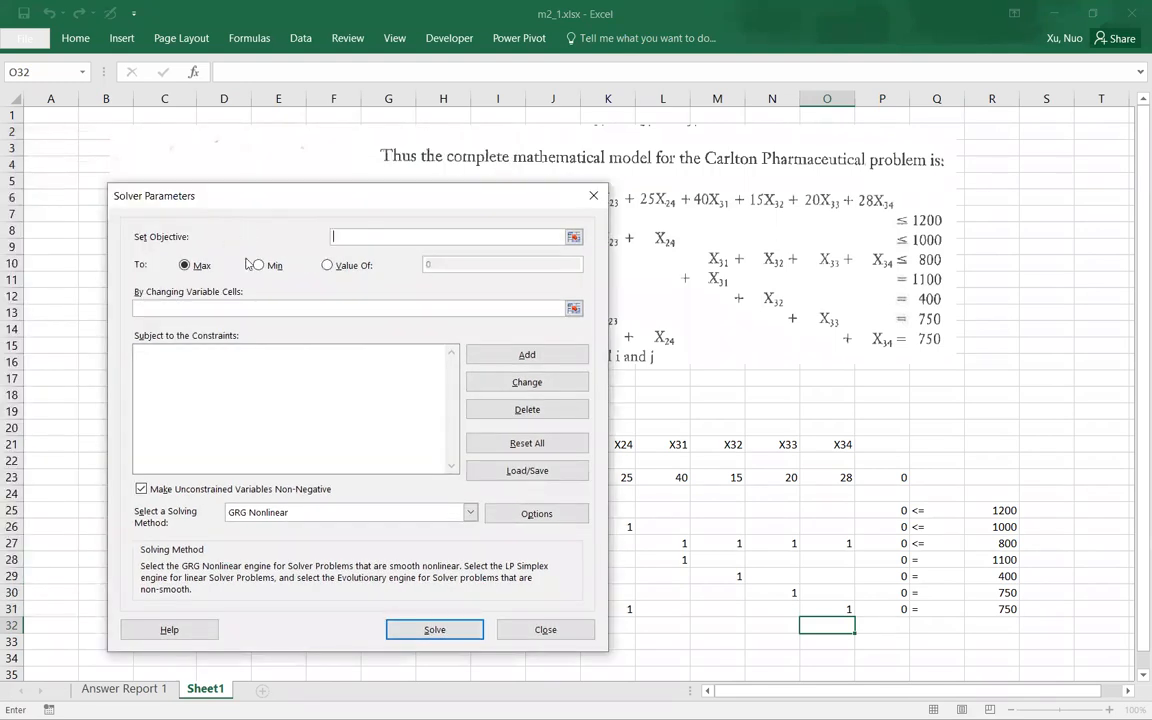
click(573, 236)
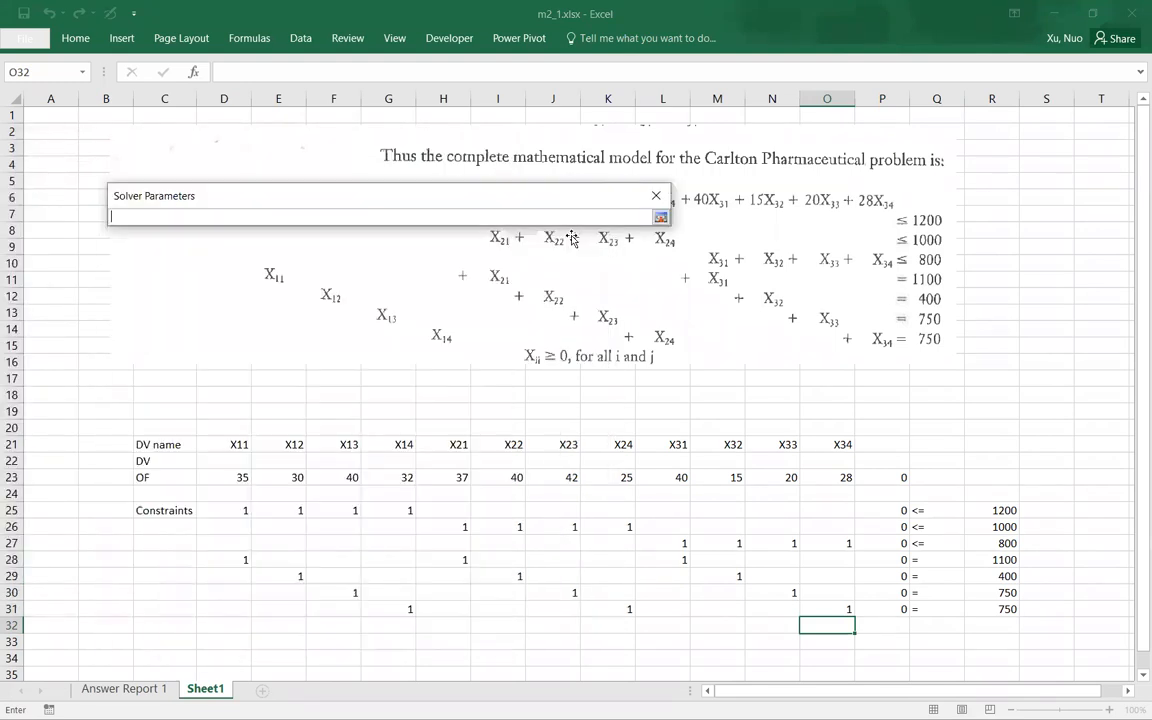
click(886, 476)
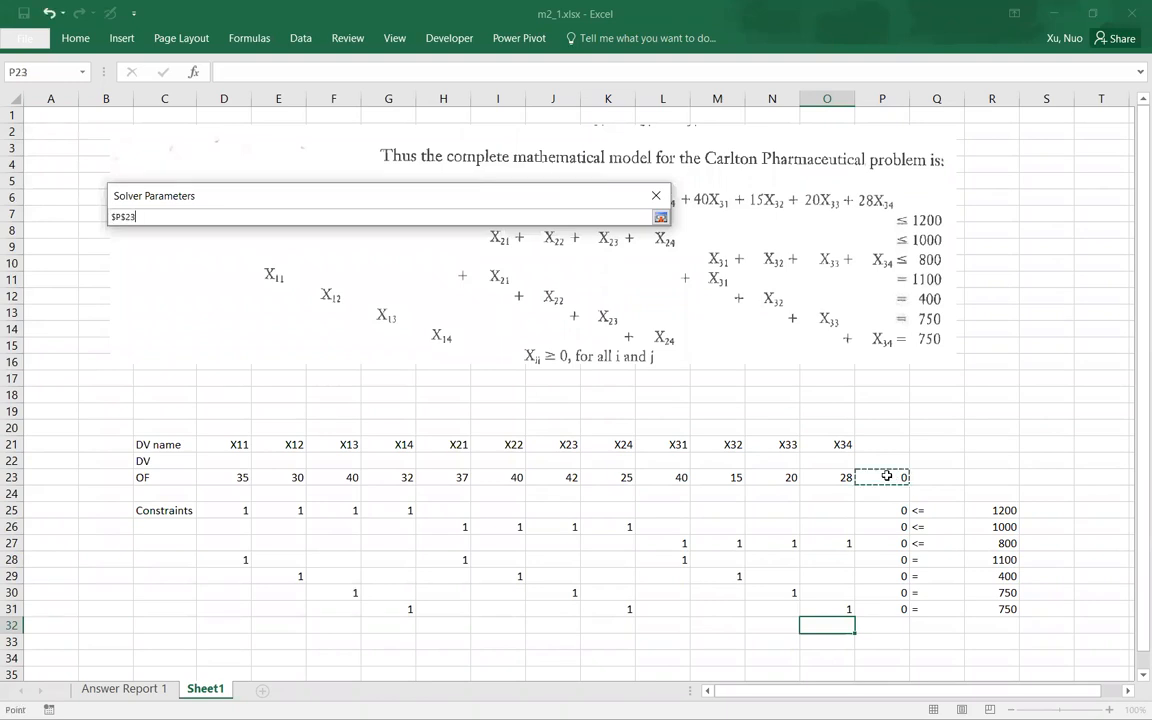
click(660, 217)
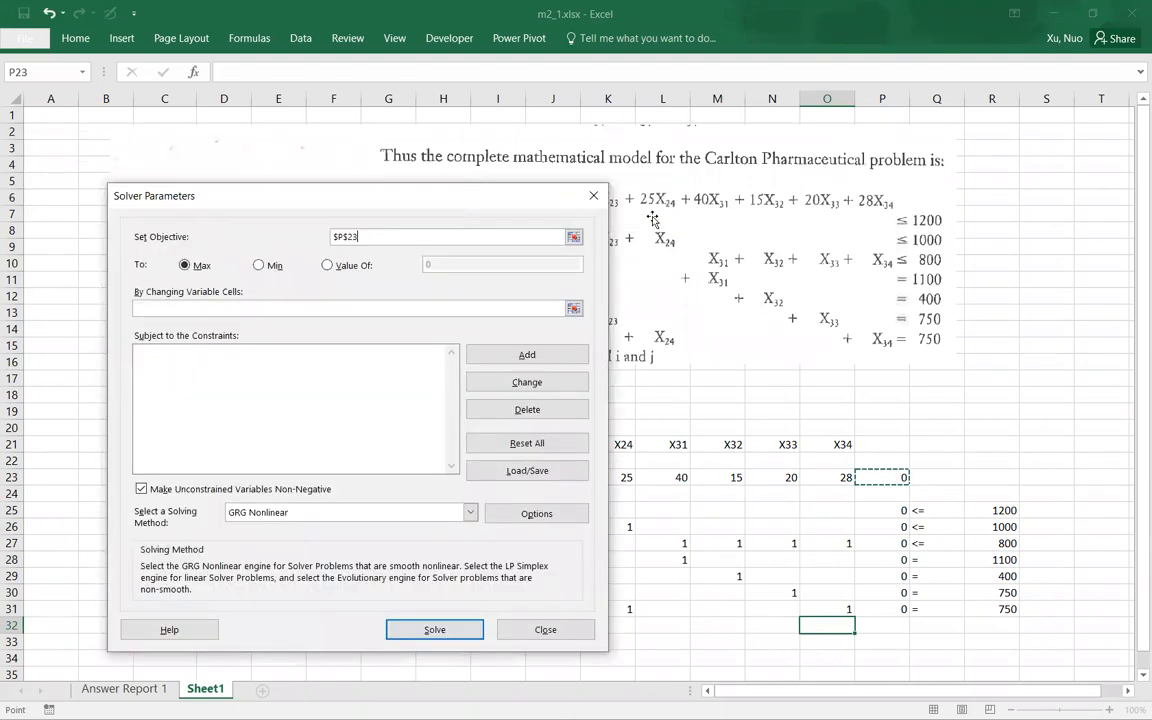
click(259, 265)
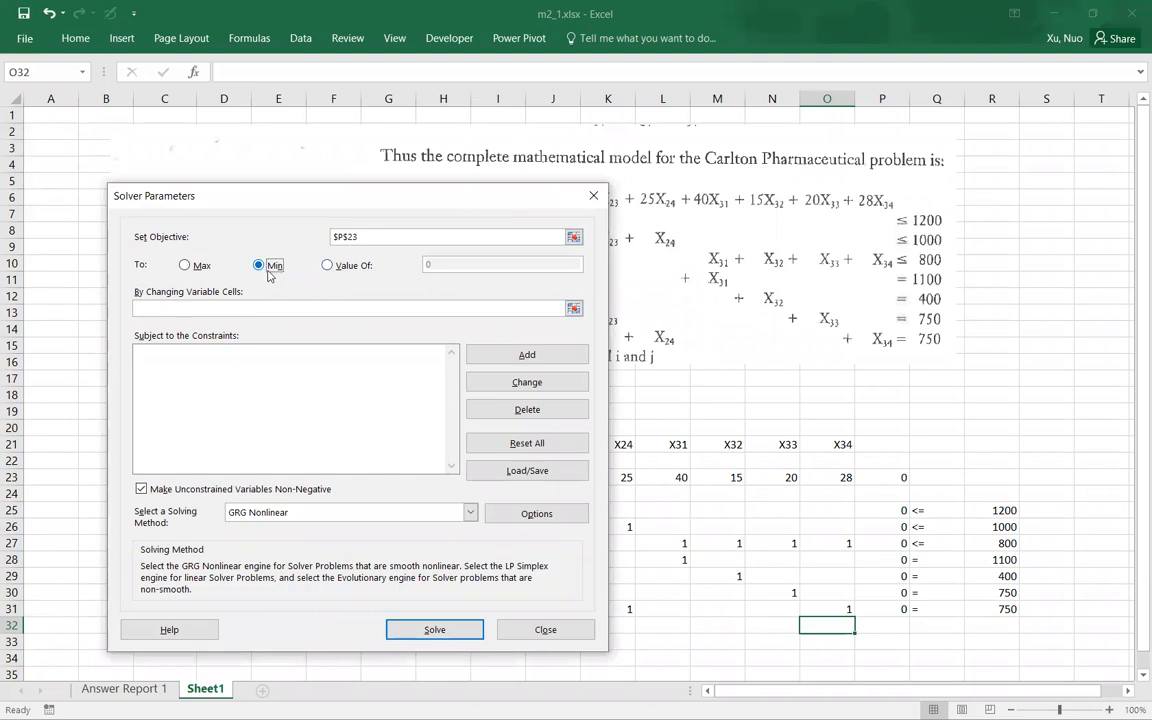
Step: Set Solver's changing variable cells to the decision variable row D22:O22
drag(296, 206, 666, 139)
click(980, 239)
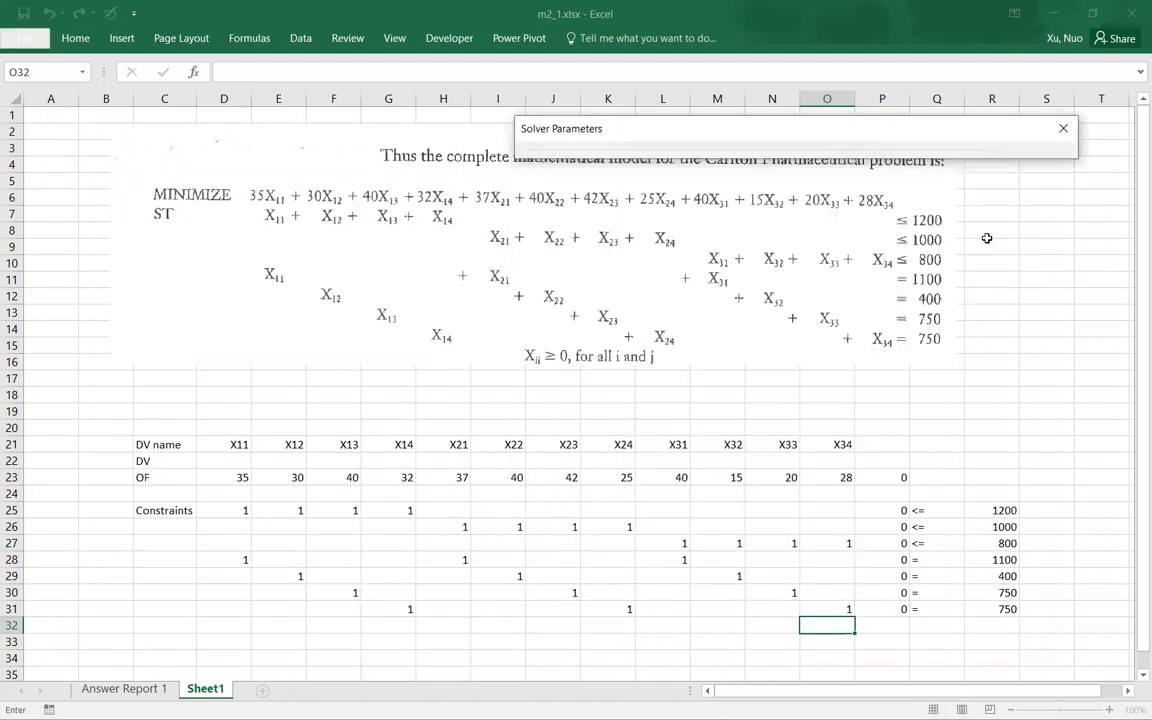
drag(226, 461, 840, 458)
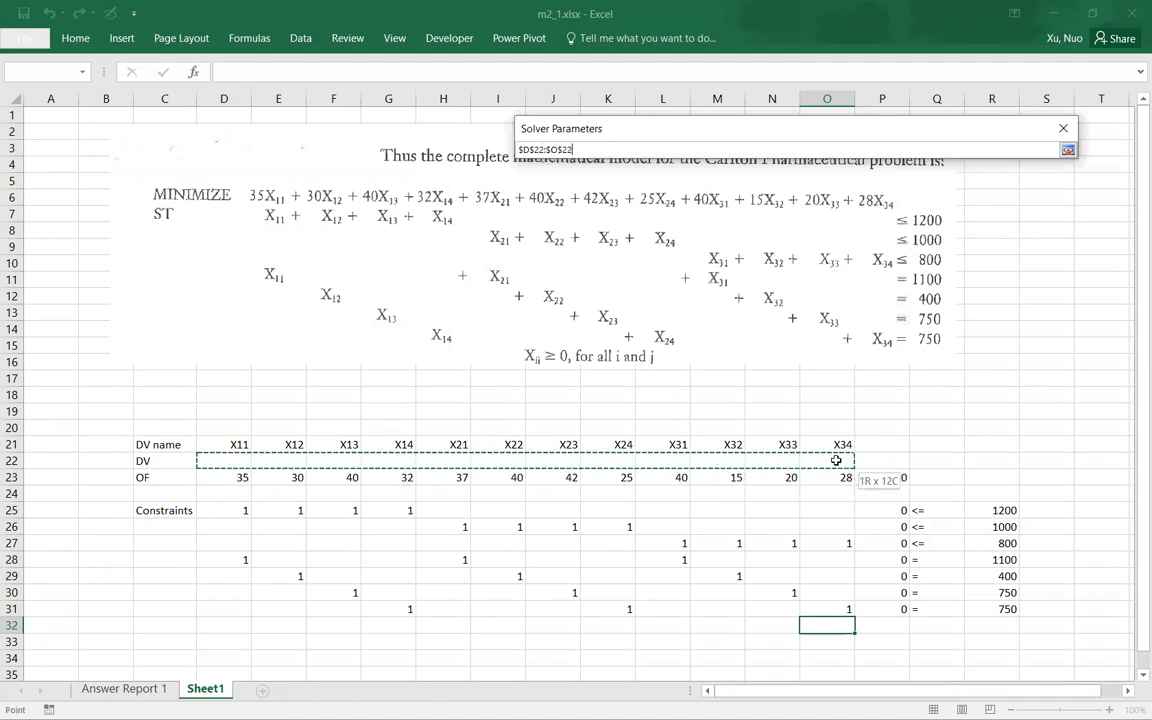
click(1068, 150)
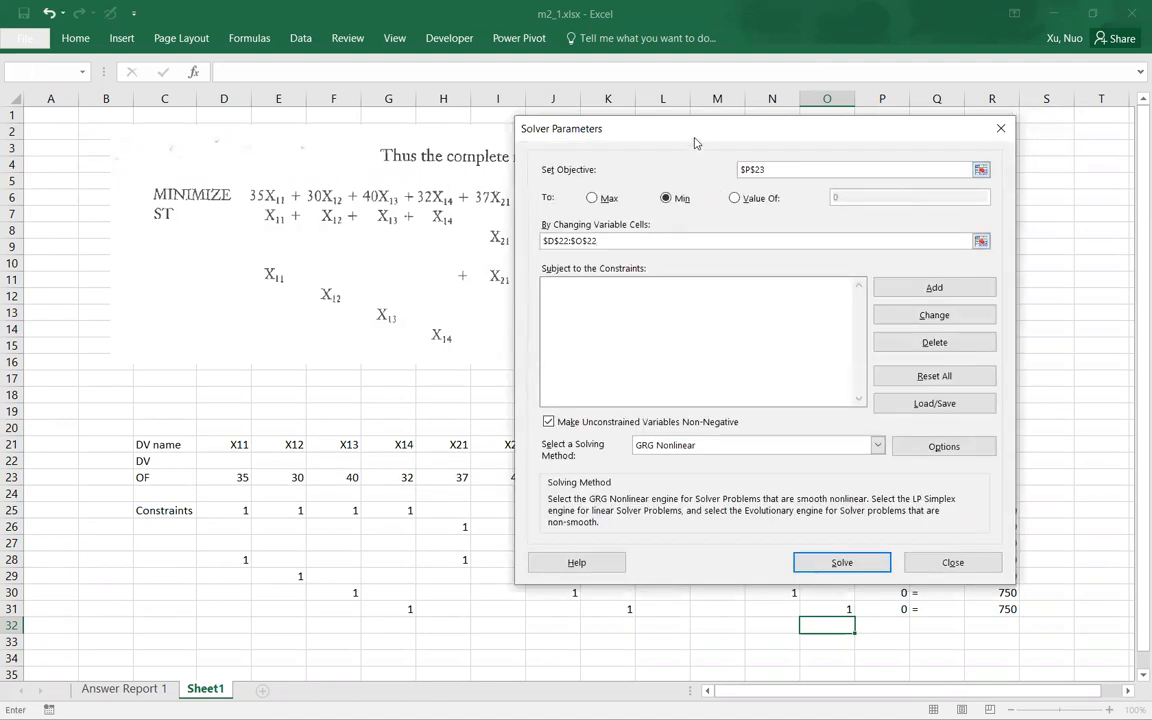
Step: Add the Solver constraint that P25:P27 is less than or equal to R25:R27
drag(690, 142, 600, 104)
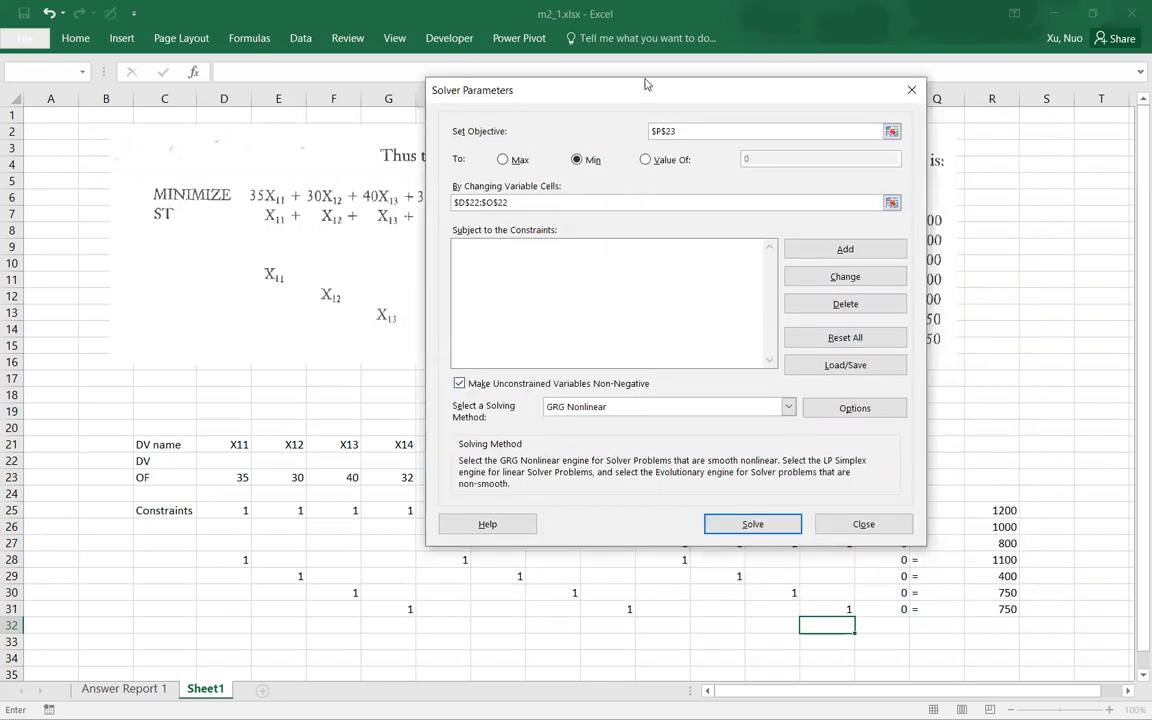
drag(637, 91, 513, 91)
click(717, 249)
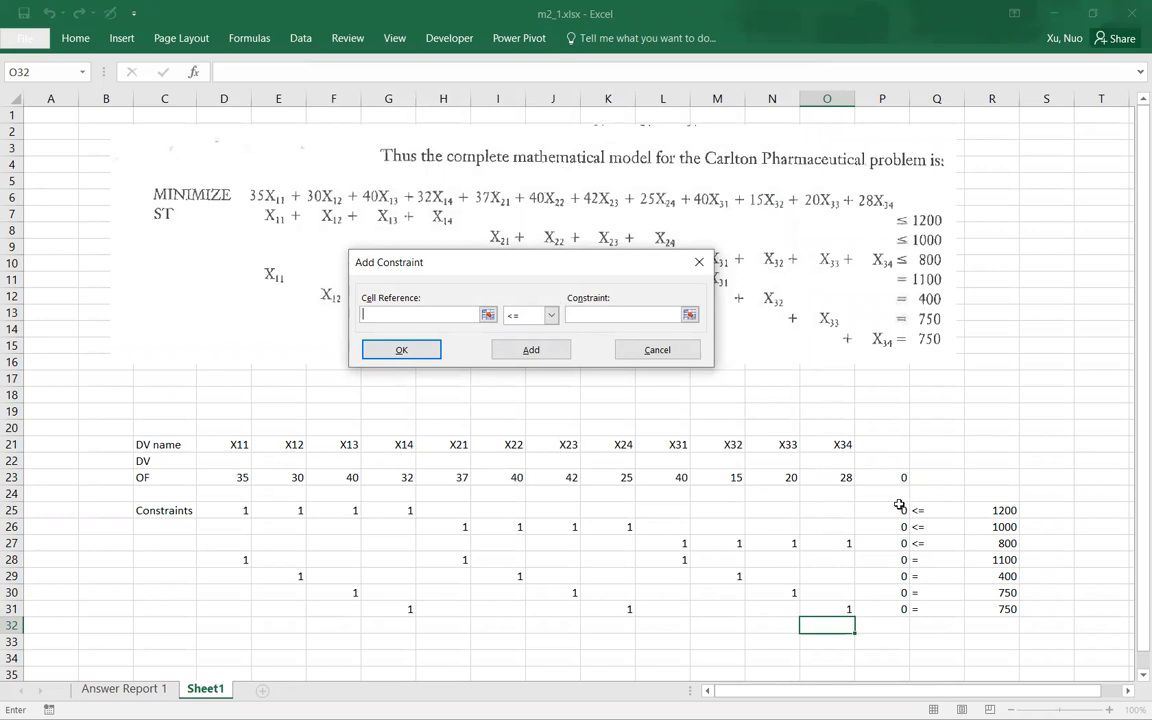
click(488, 315)
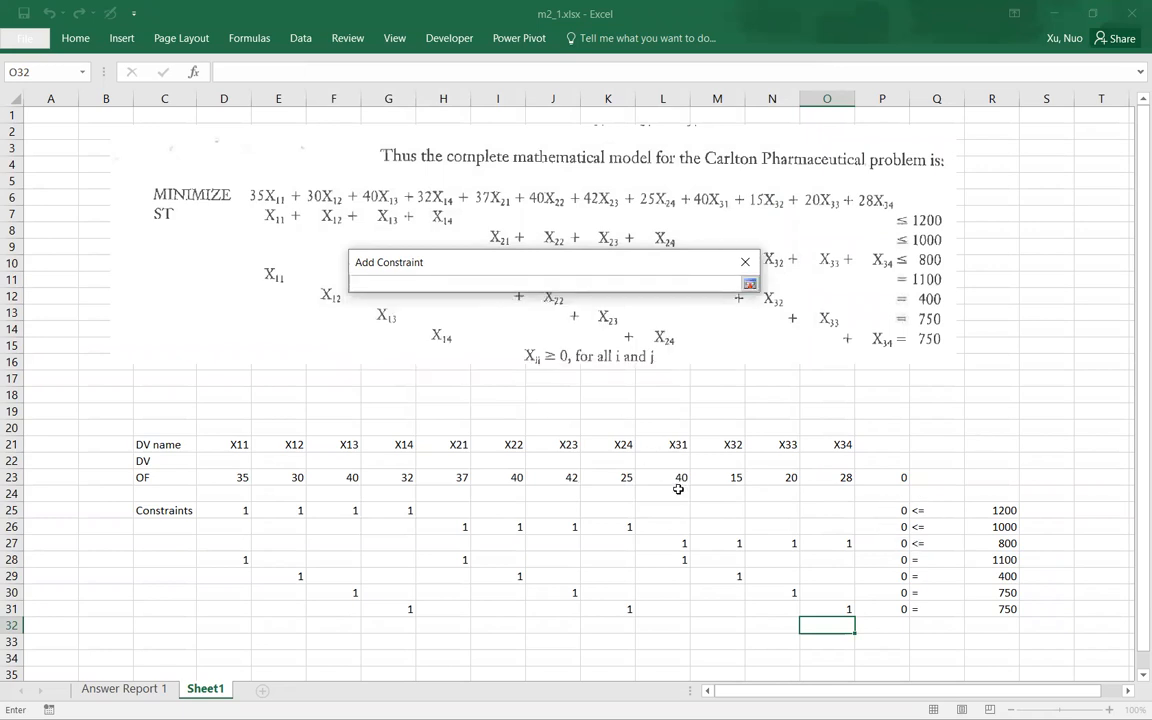
drag(882, 506, 889, 541)
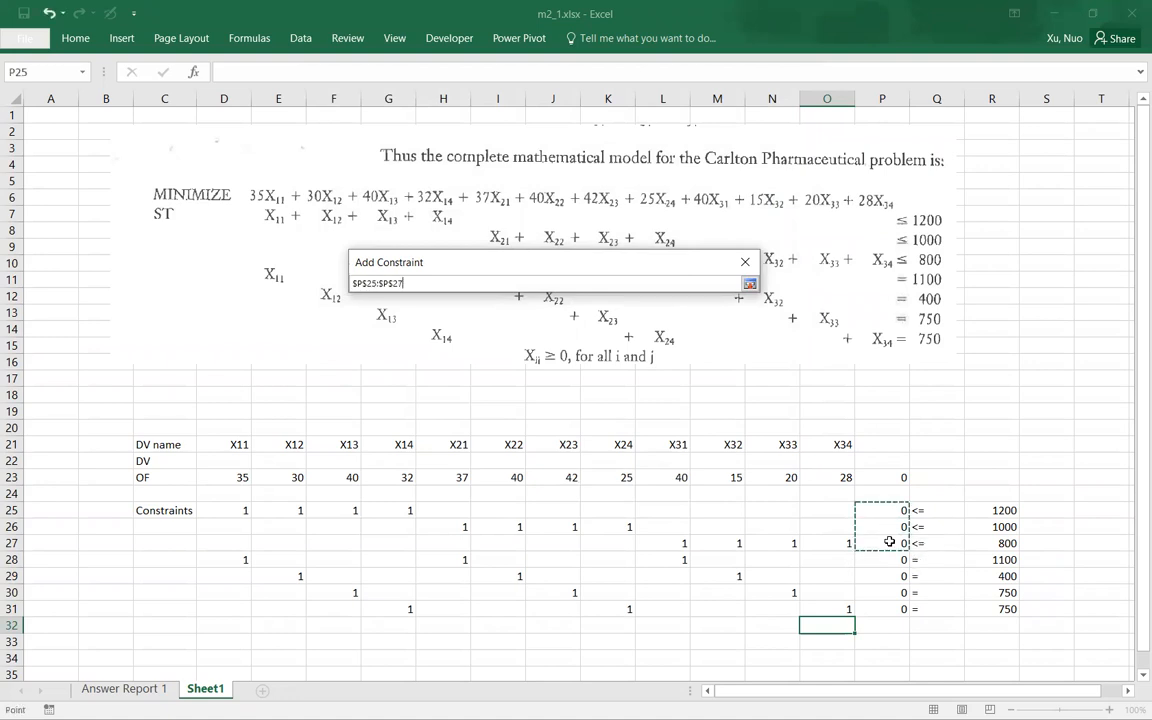
click(749, 285)
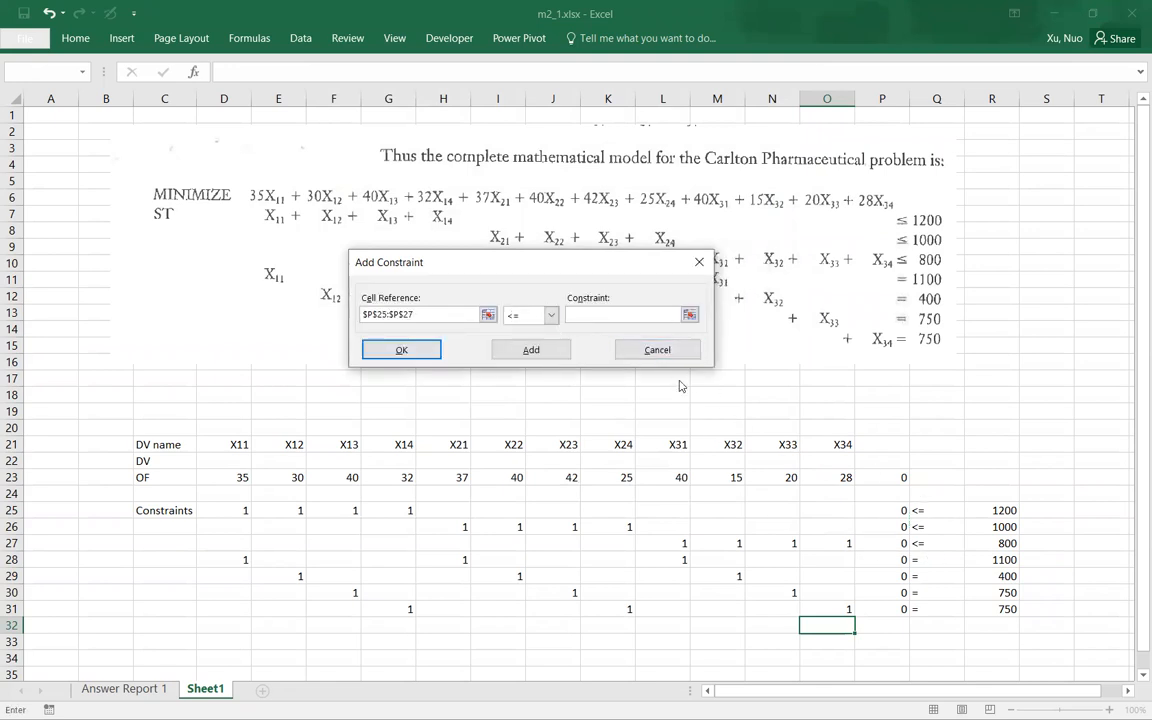
click(689, 316)
click(1008, 510)
drag(1010, 510, 1008, 543)
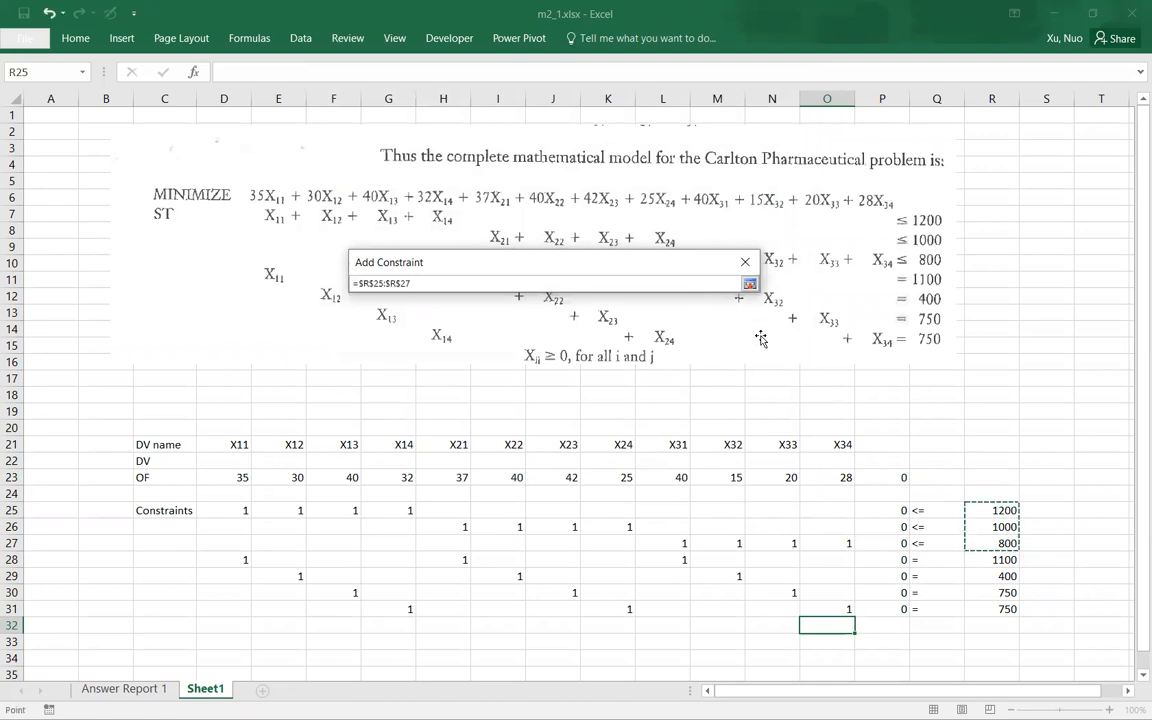
click(749, 285)
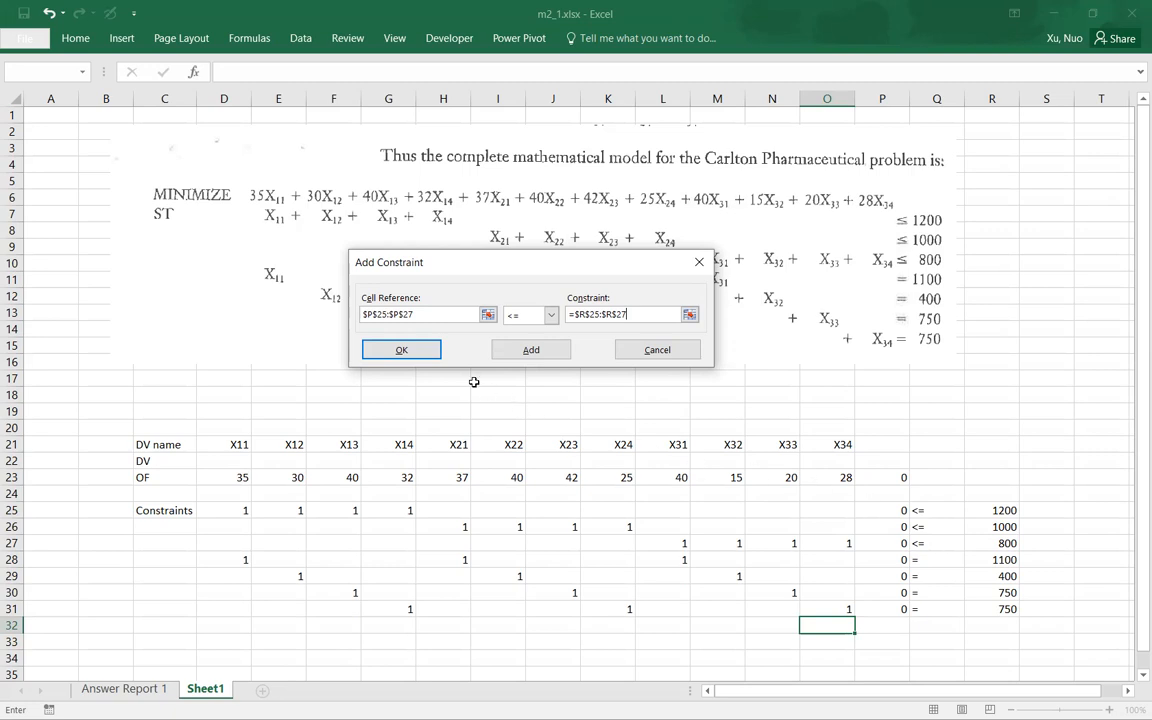
click(531, 350)
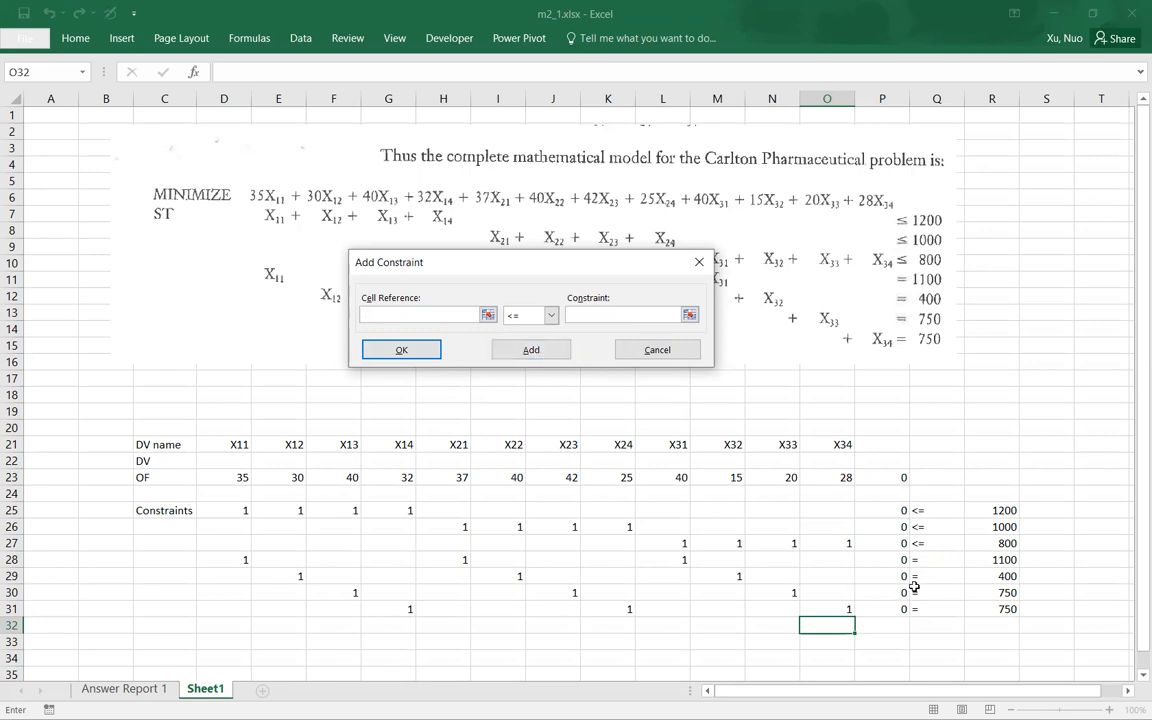
Step: Add the Solver constraint that P28:P31 equals R28:R31 and return to the Solver parameters
drag(890, 560, 887, 609)
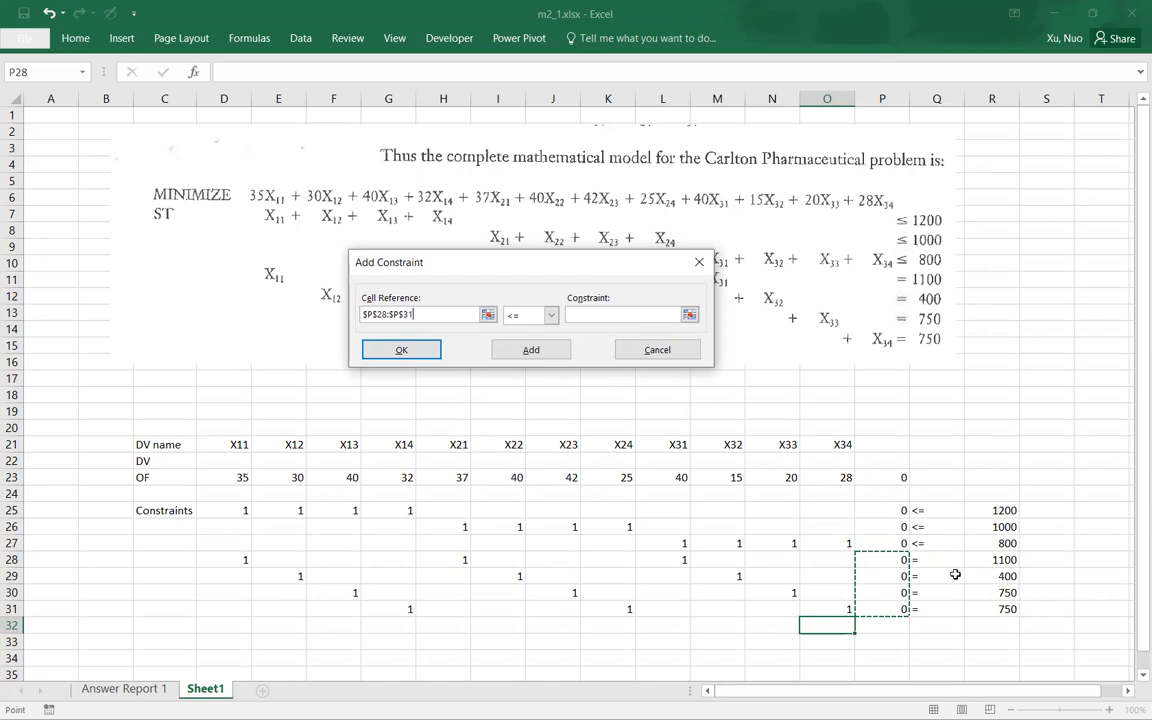
click(550, 315)
click(529, 344)
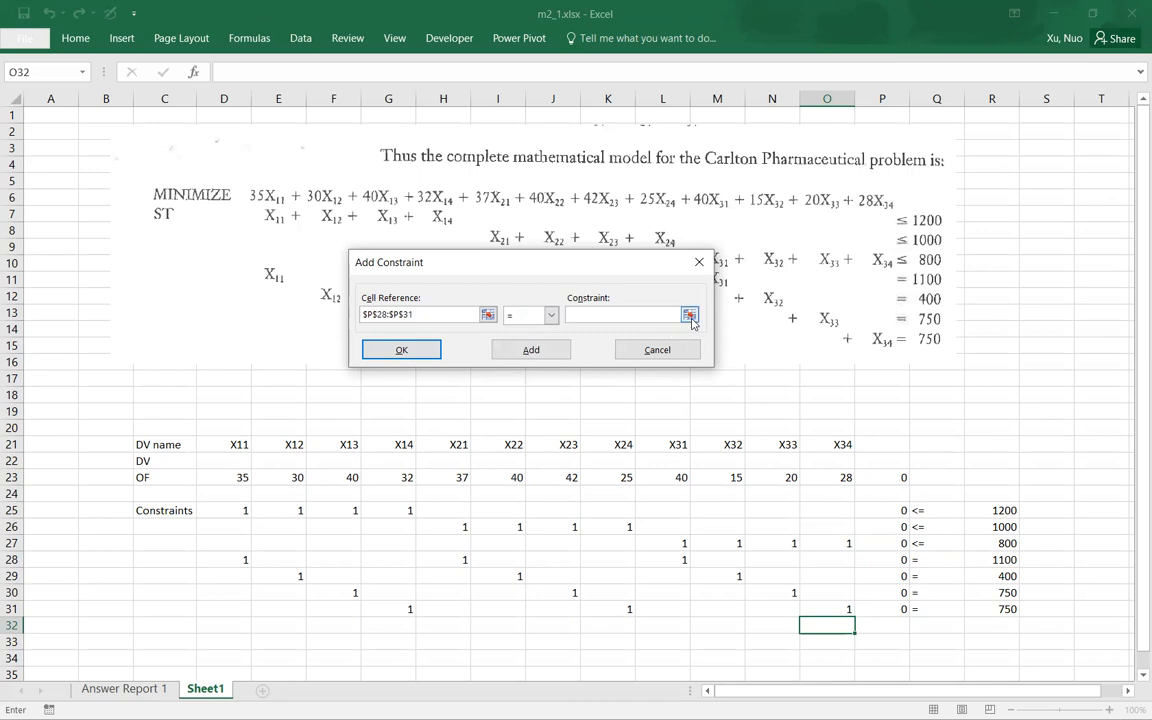
click(689, 314)
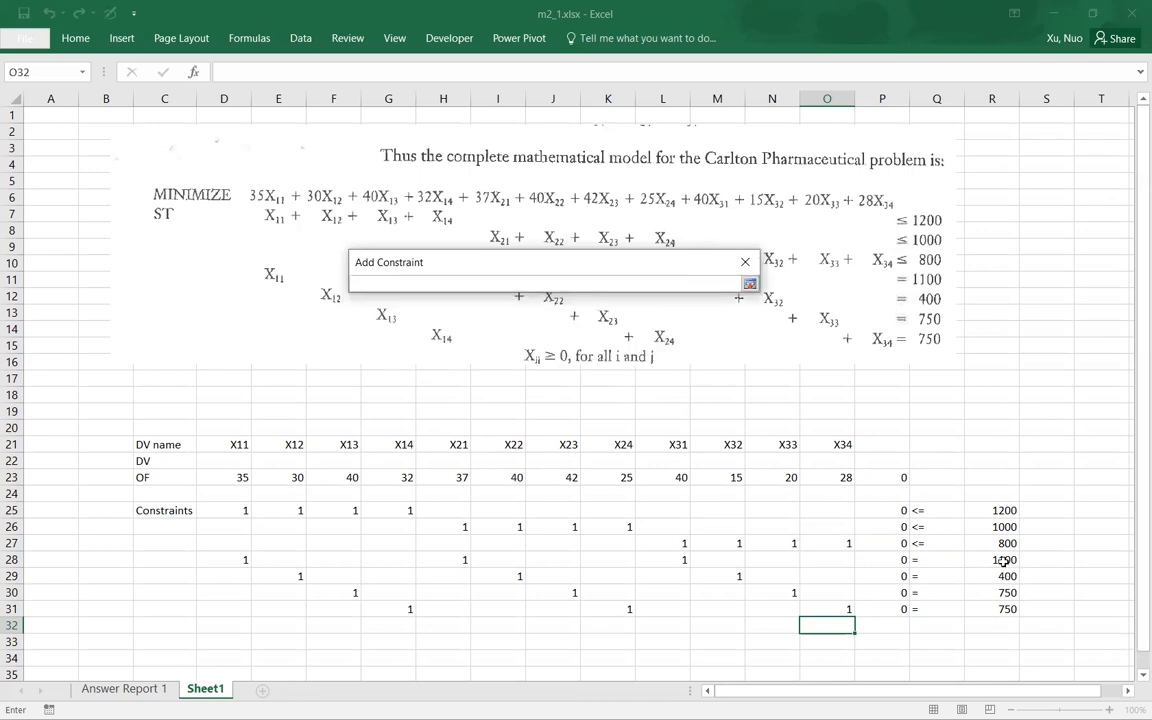
drag(1000, 559, 1003, 608)
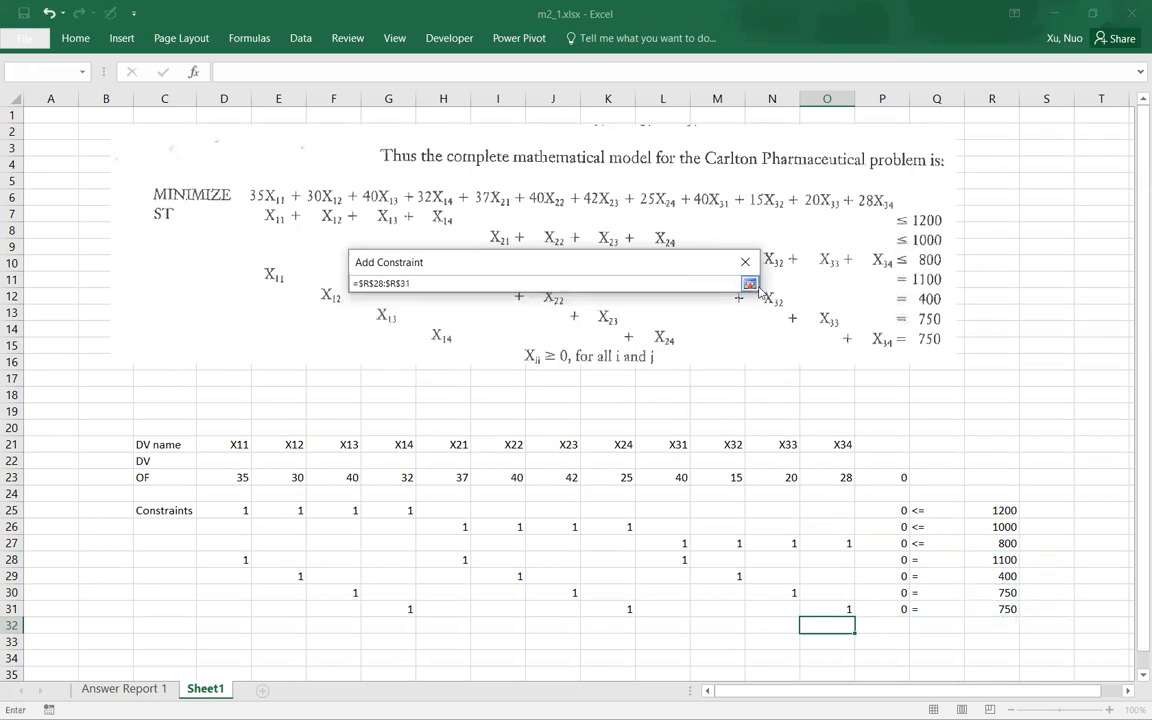
key(Return)
click(419, 355)
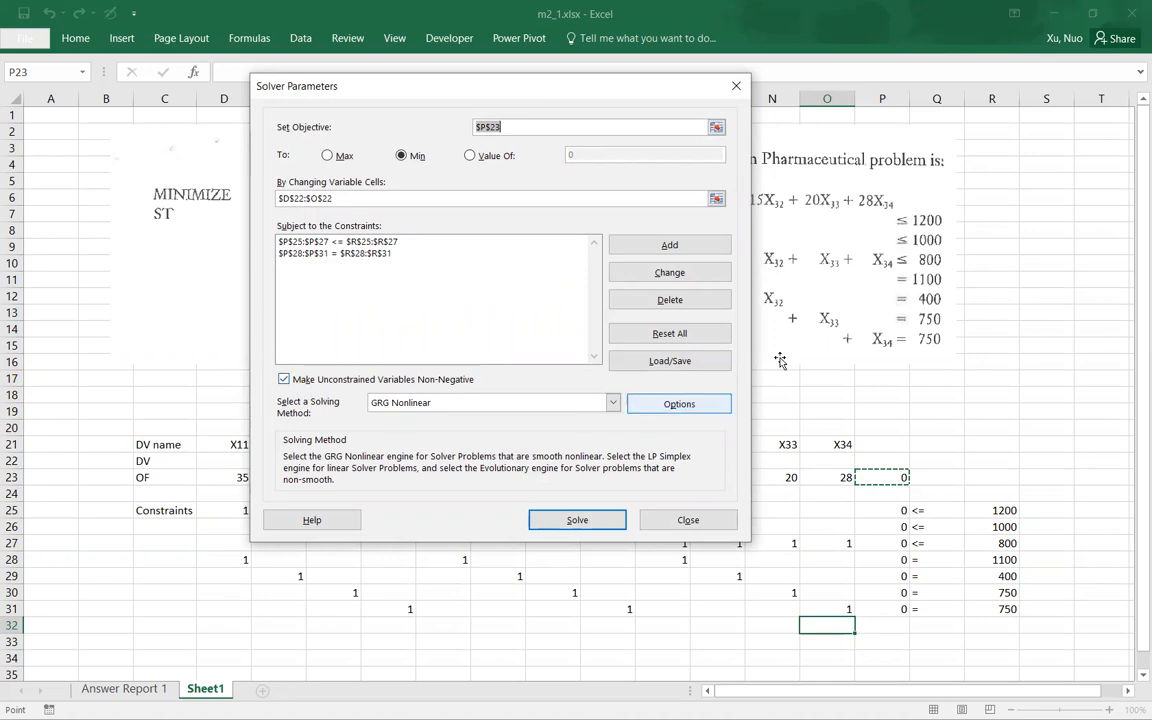
Step: Choose Simplex LP as the solving method and solve the model
click(612, 403)
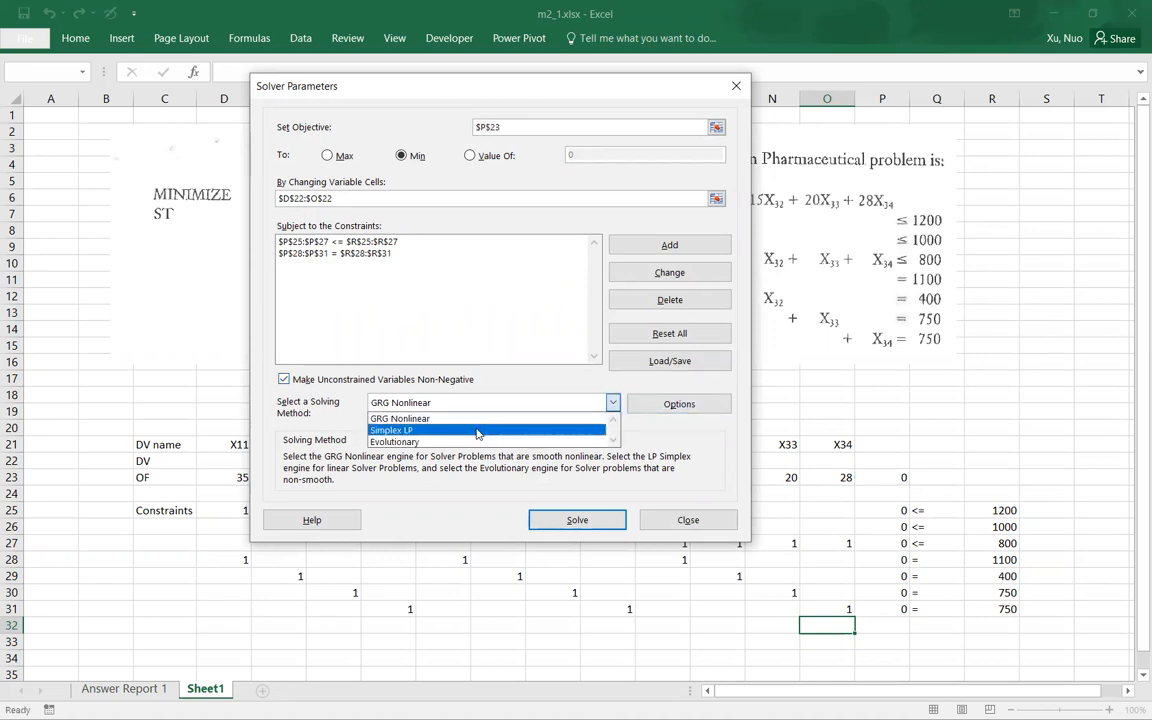
click(420, 428)
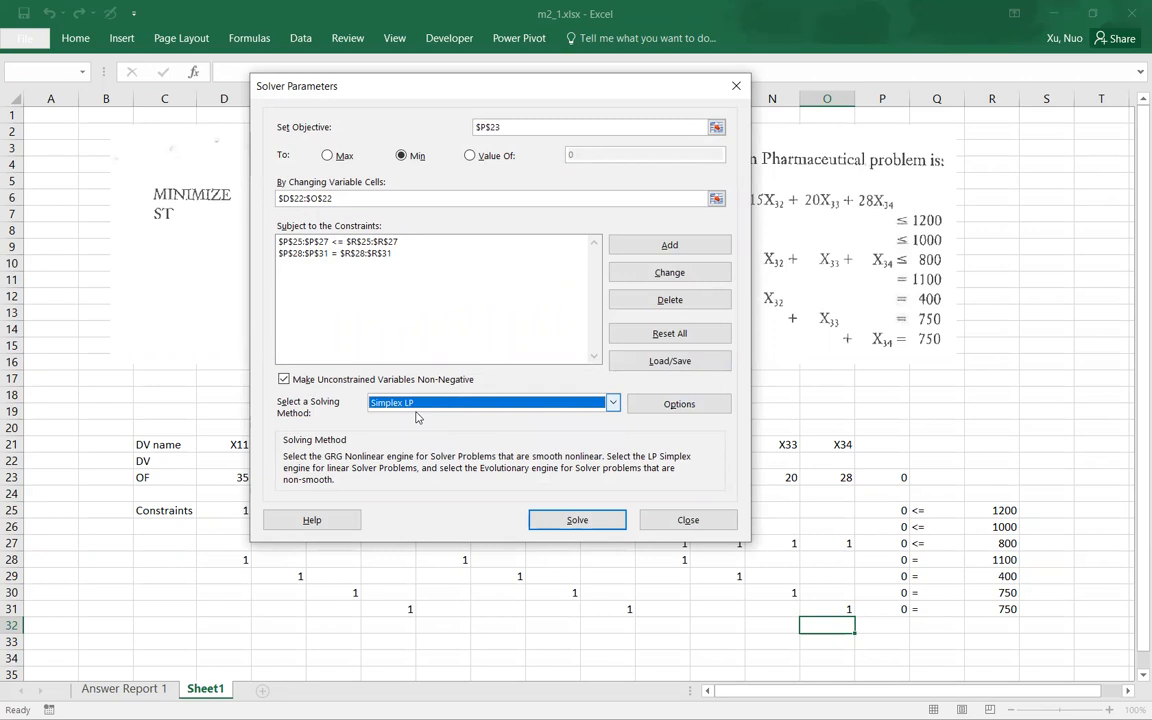
click(579, 521)
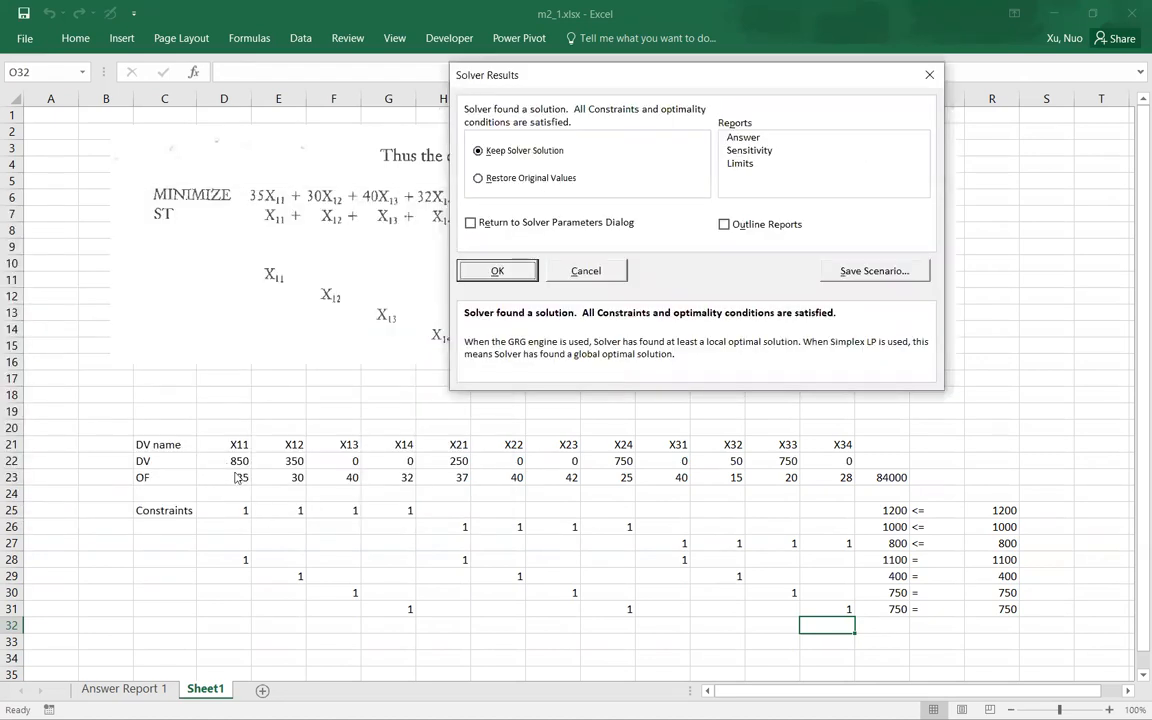
Step: Keep the Solver solution, generate an Answer report, and select the objective cell P23 to inspect the result
click(745, 138)
click(510, 270)
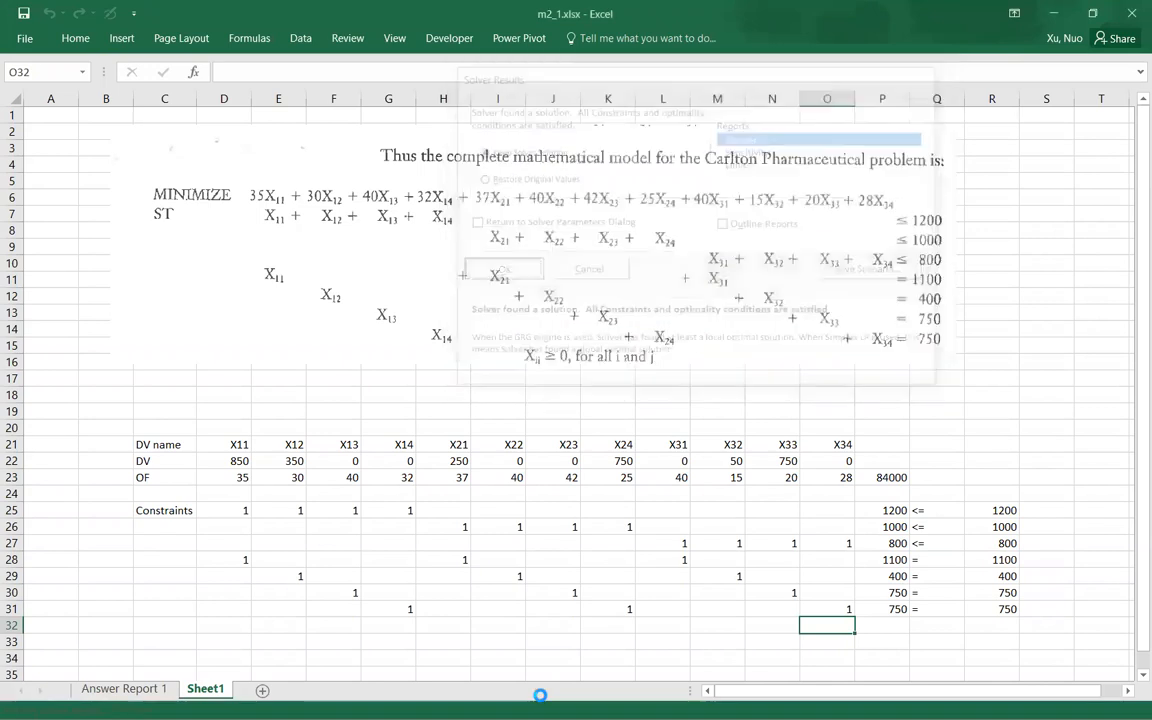
click(537, 644)
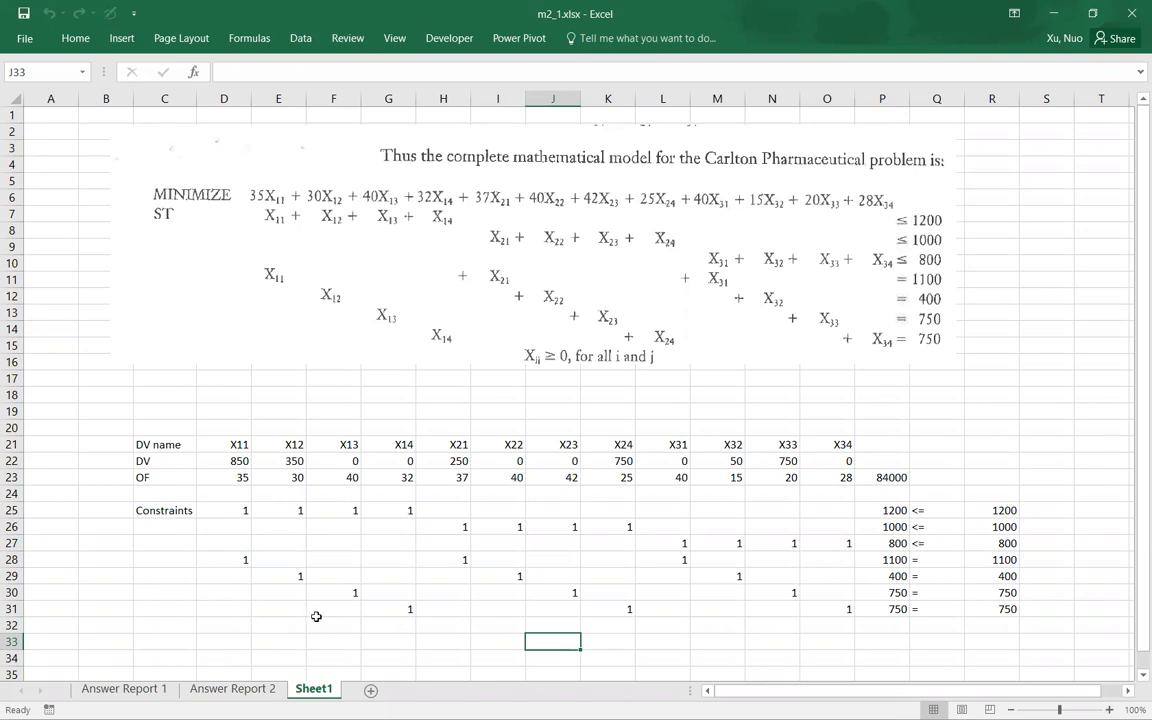
click(893, 477)
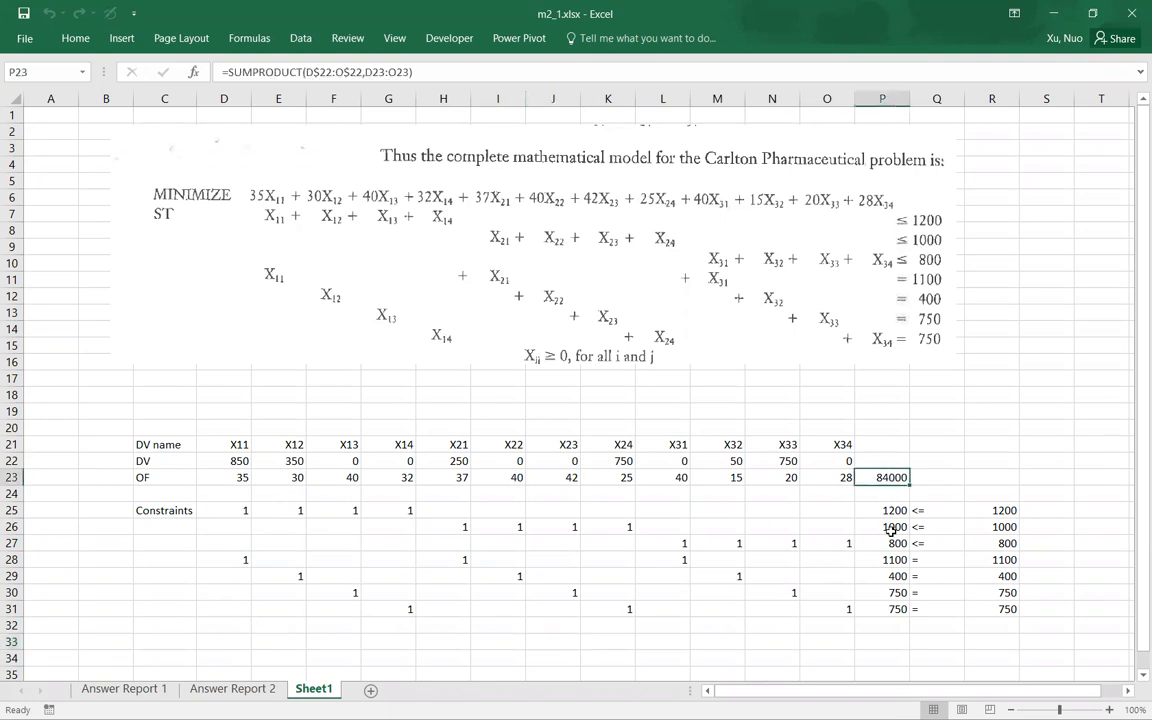